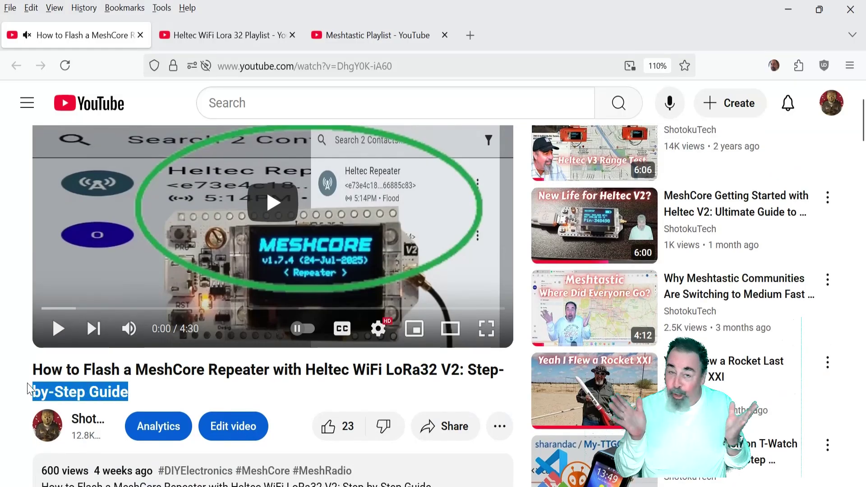
Expand the channel's reply under the comment about a PIR sensor failing with Meshtastic firmware
left_click(20, 395)
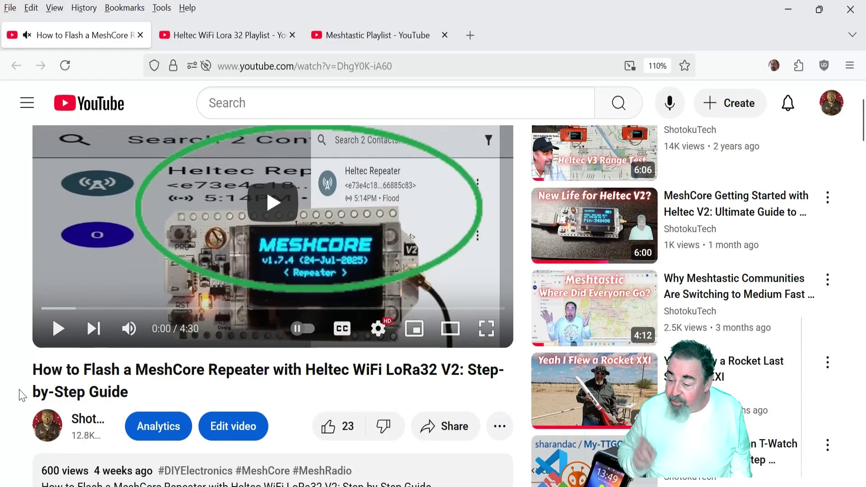
scroll(21, 395, "down", 10)
scroll(20, 395, "down", 8)
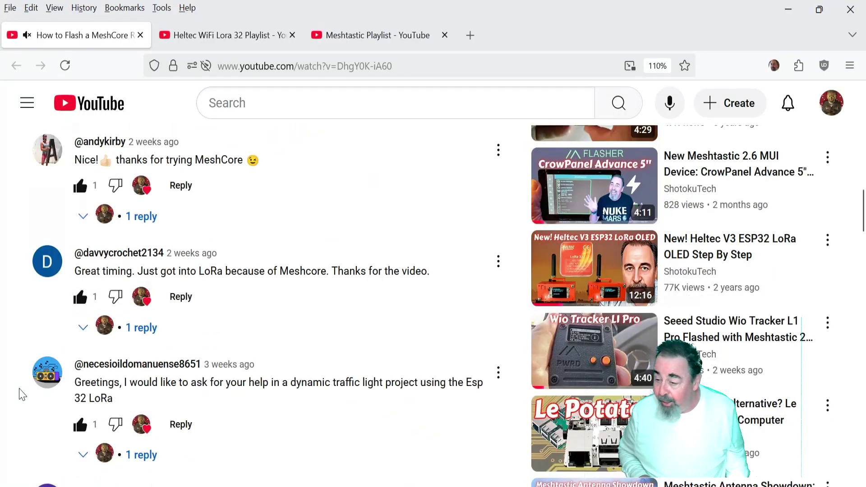
scroll(20, 394, "up", 3)
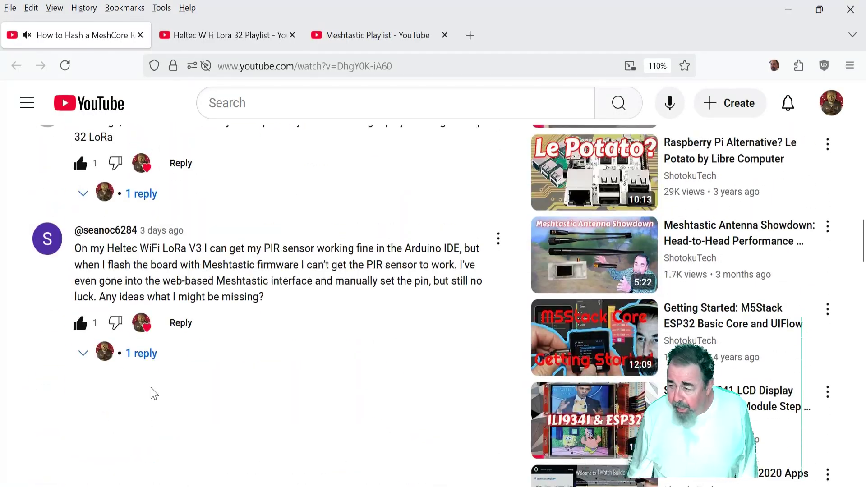
left_click(155, 356)
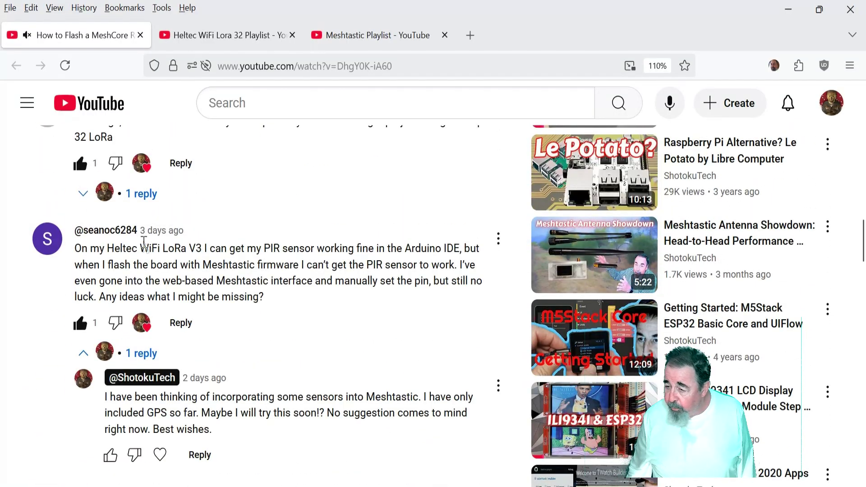
mouse_move(144, 247)
left_mouse_down()
mouse_move(261, 266)
mouse_move(140, 245)
left_mouse_up()
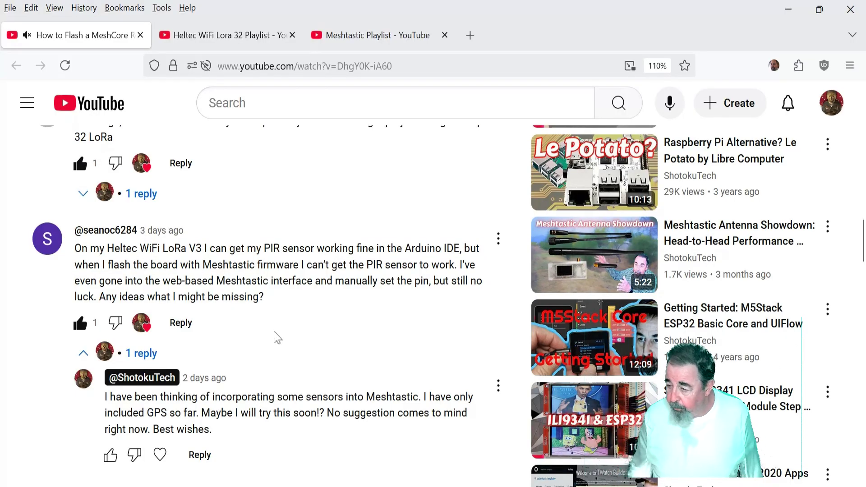
scroll(285, 277, "down", 2)
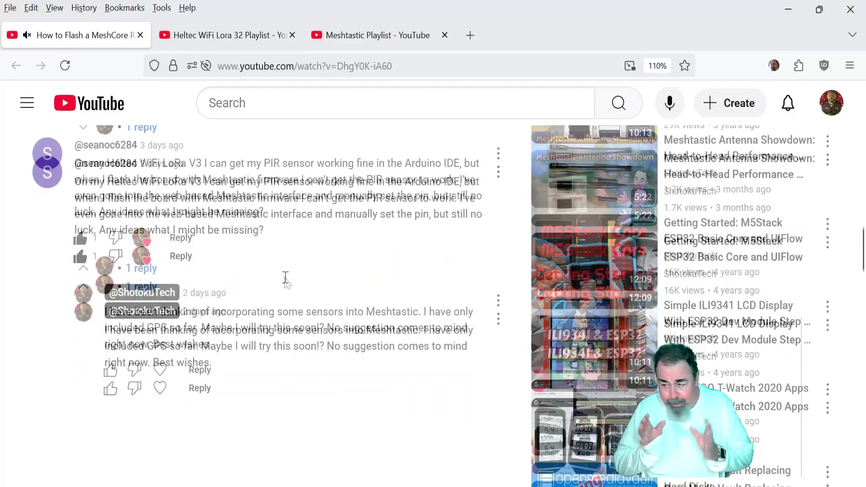
scroll(284, 281, "up", 2)
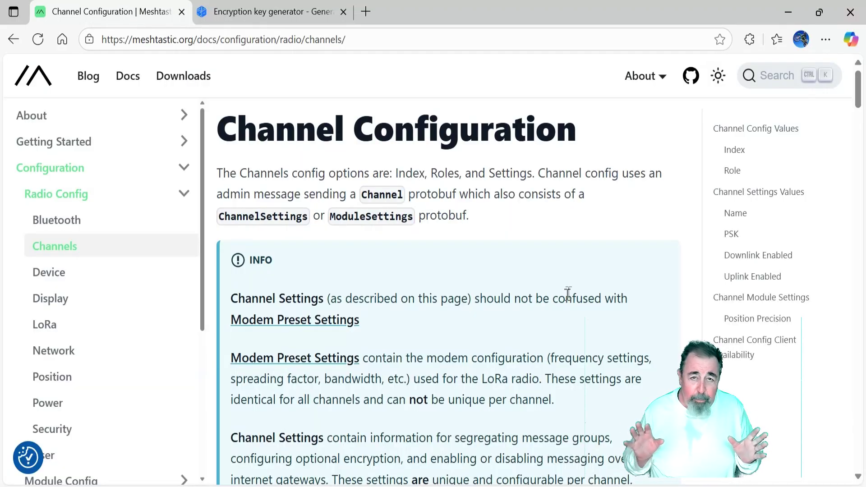
Read the Index, Role and Name sections, highlighting notes on consecutive channels and key changes
scroll(517, 297, "down", 5)
scroll(515, 300, "down", 7)
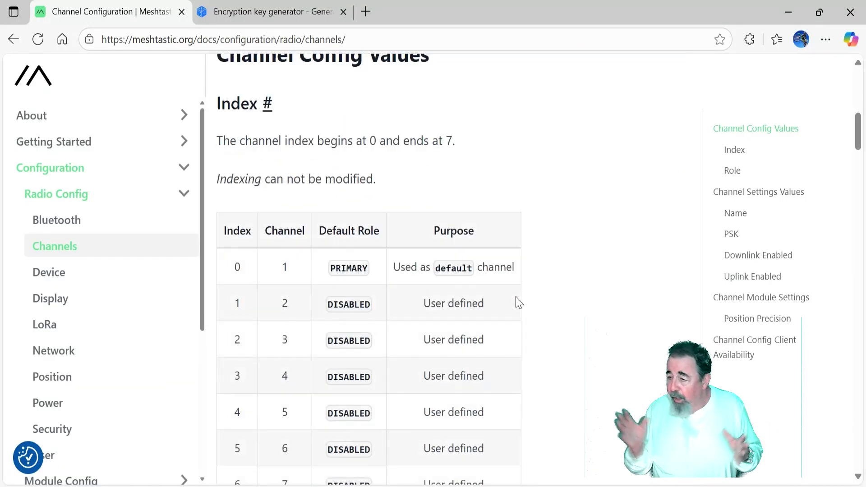
scroll(414, 166, "up", 3)
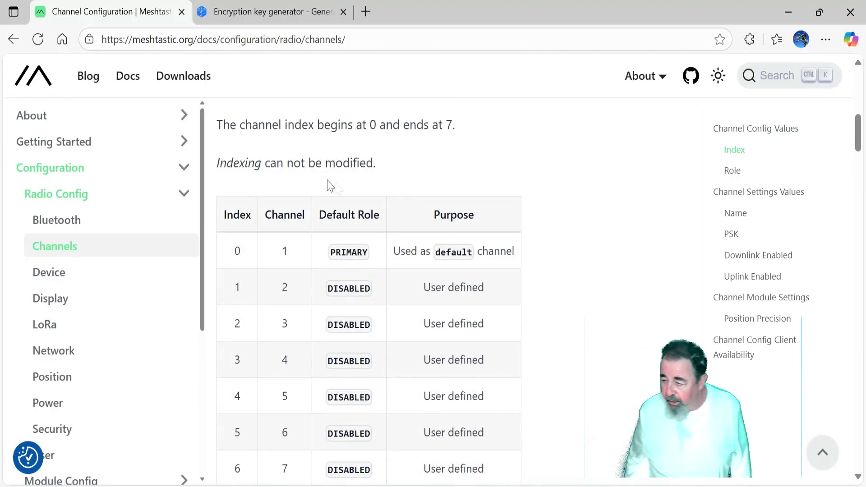
scroll(341, 184, "up", 2)
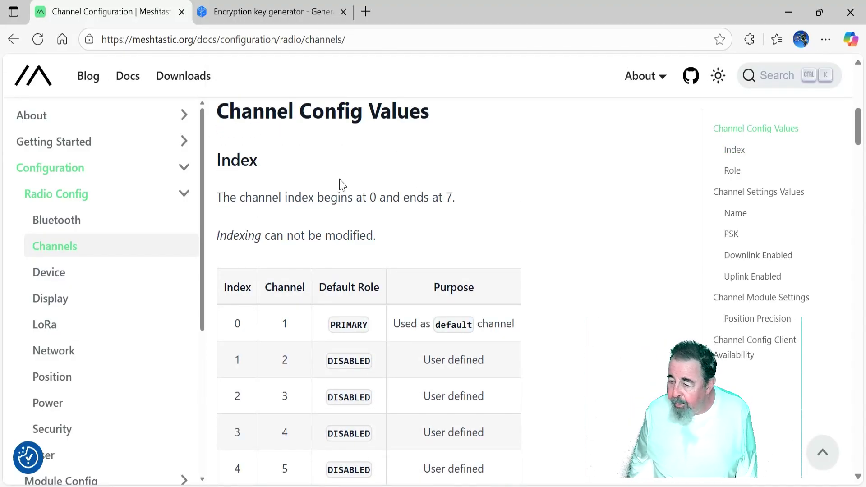
scroll(341, 184, "down", 7)
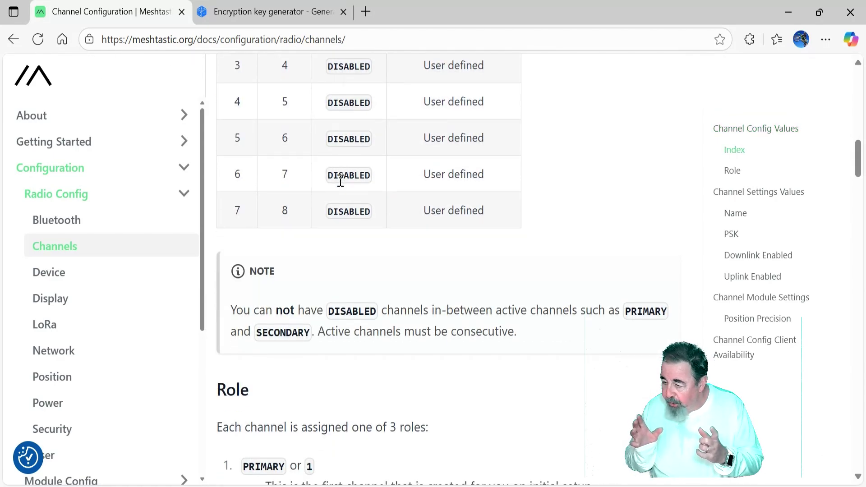
scroll(340, 180, "down", 3)
left_click_drag(392, 170, 503, 194)
left_click(477, 255)
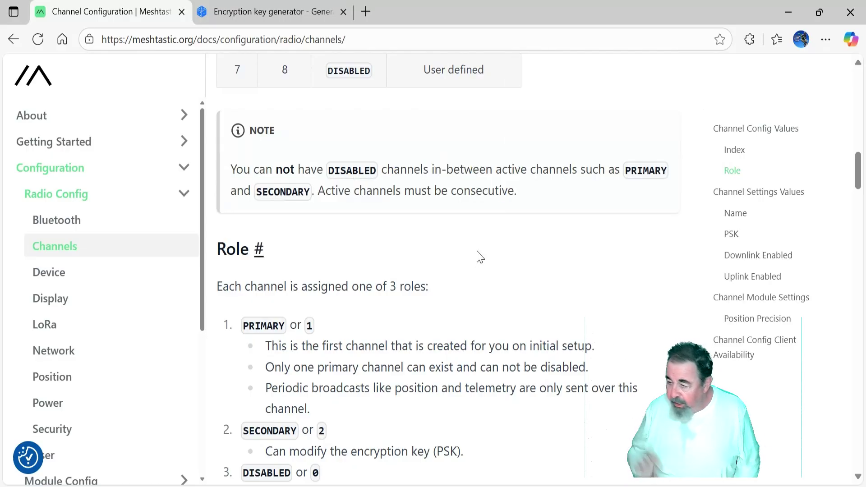
scroll(477, 255, "down", 5)
left_click_drag(468, 243, 488, 229)
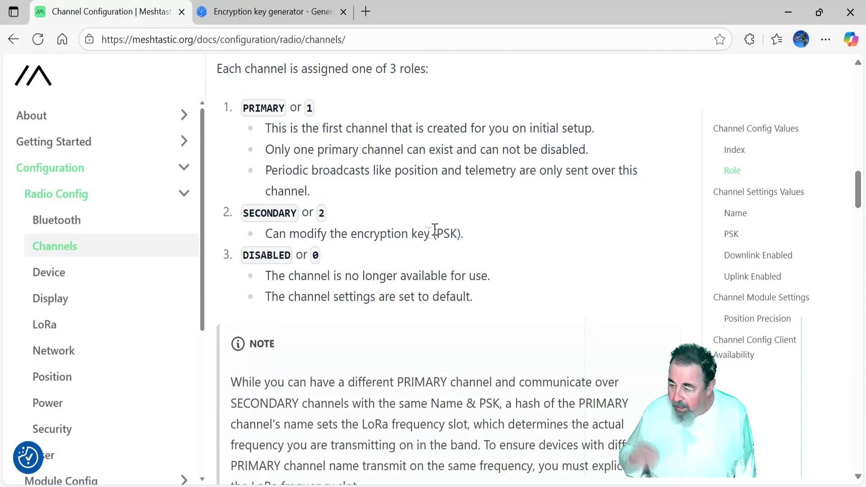
mouse_move(369, 233)
left_mouse_down()
mouse_move(473, 242)
mouse_move(412, 233)
mouse_move(375, 244)
left_mouse_up()
Read the PSK note that keys must be 0, 16 or 32 bytes and match, then begin a new device connection
scroll(551, 248, "down", 12)
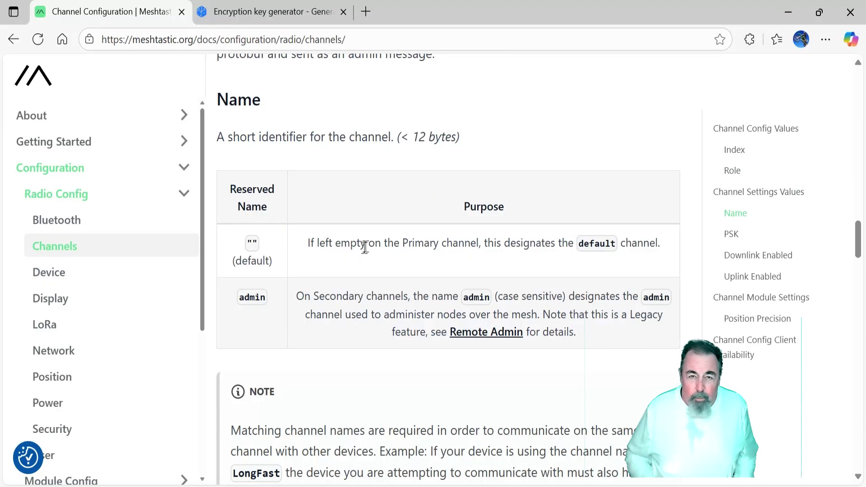
scroll(365, 247, "down", 6)
scroll(361, 260, "down", 3)
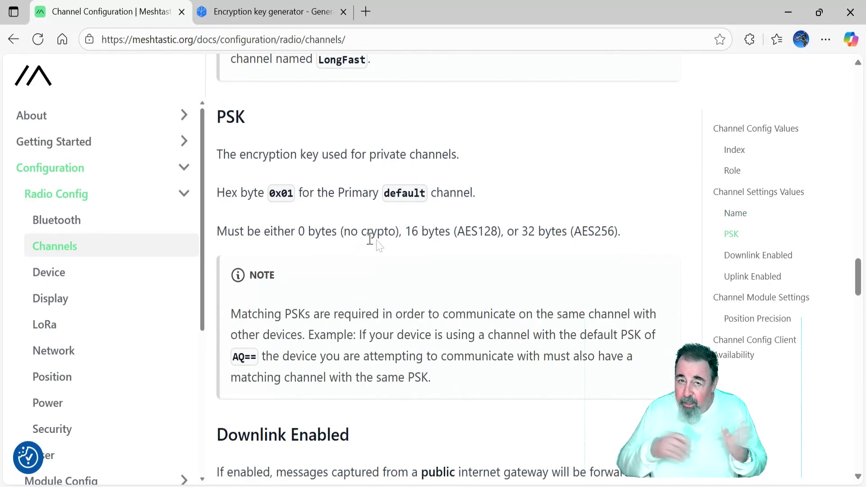
left_click_drag(292, 234, 312, 225)
scroll(354, 278, "down", 3)
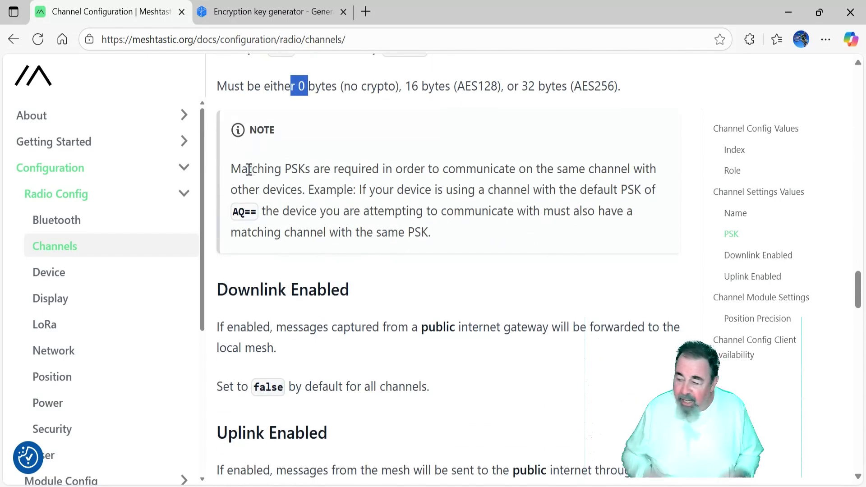
left_click_drag(248, 170, 267, 171)
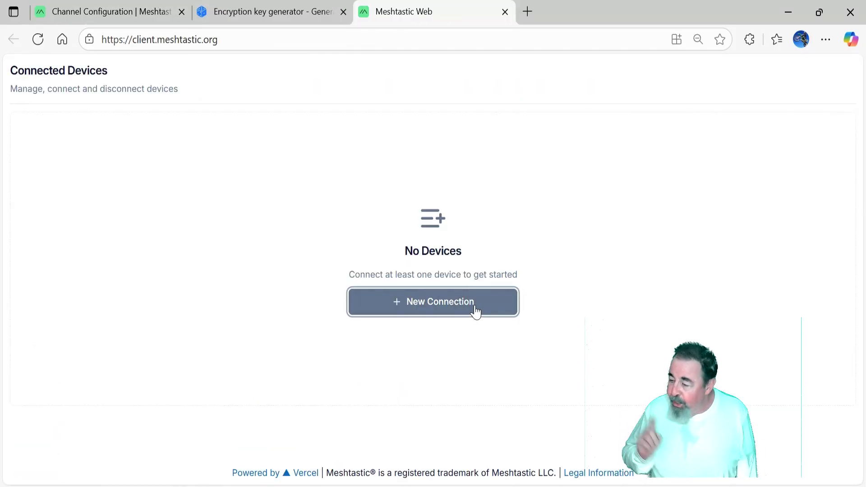
left_click(474, 308)
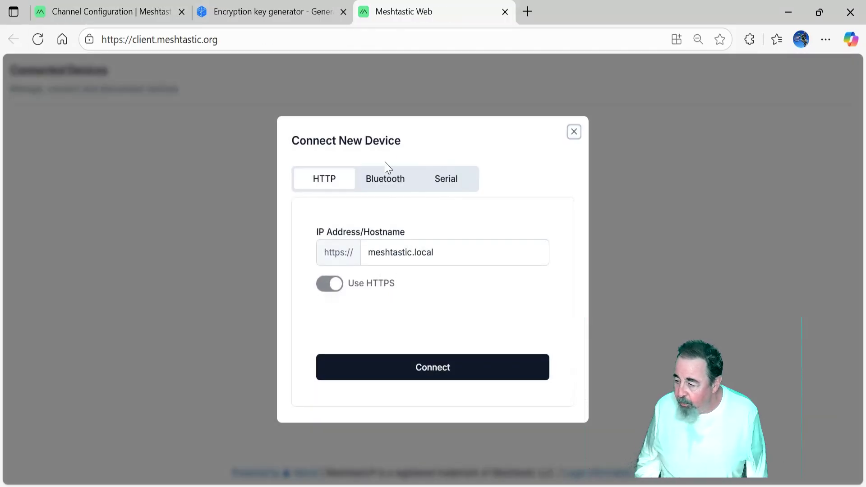
Connect to the paired node over serial and review its LoRa configuration
left_click(447, 180)
left_click(445, 236)
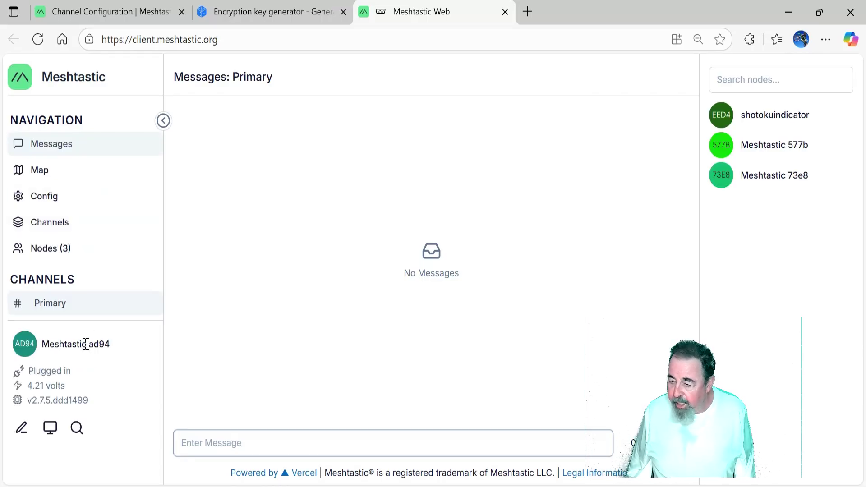
left_click(45, 200)
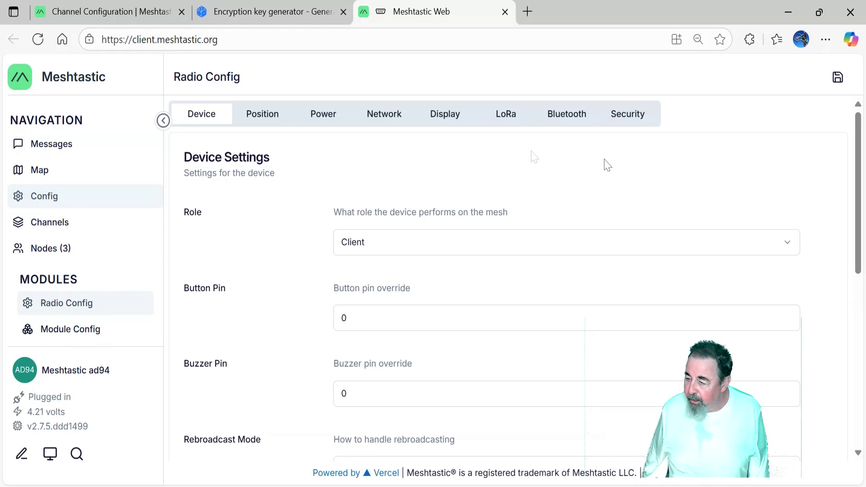
left_click(508, 117)
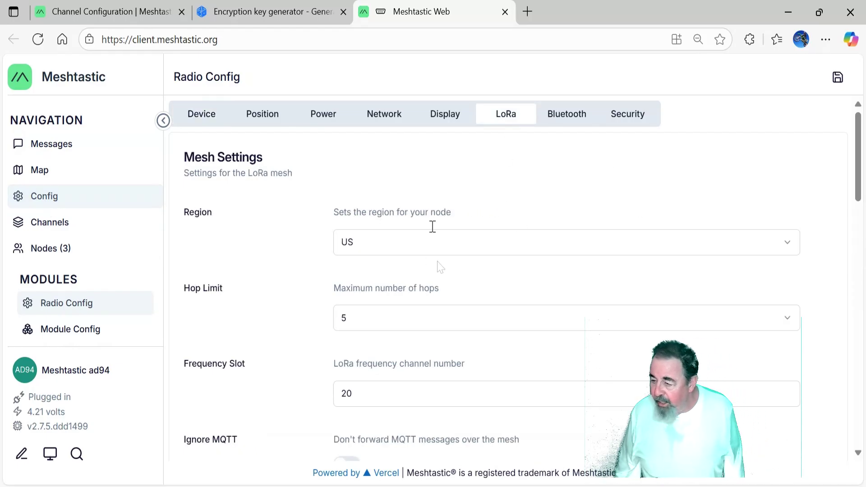
scroll(461, 275, "down", 3)
scroll(462, 274, "down", 5)
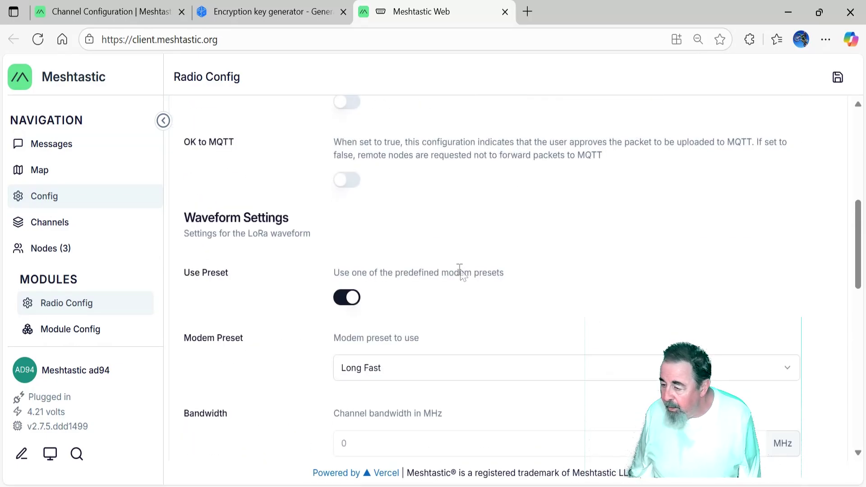
scroll(439, 374, "down", 5)
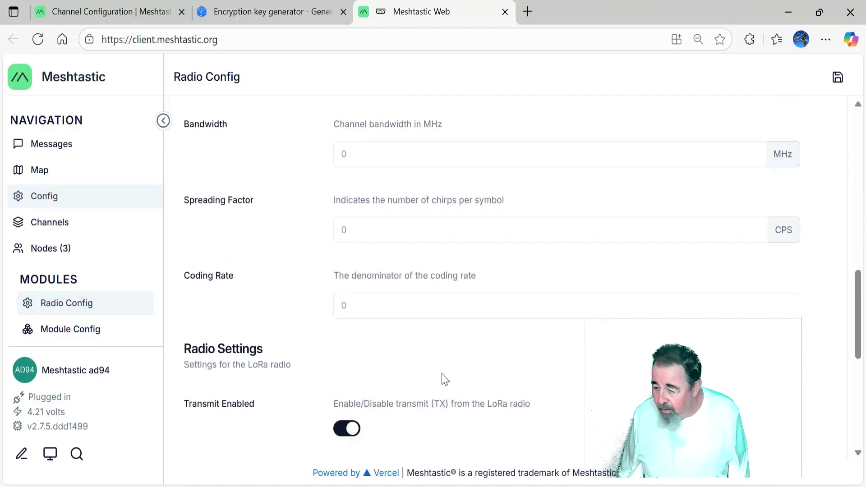
scroll(441, 370, "up", 10)
scroll(441, 371, "up", 2)
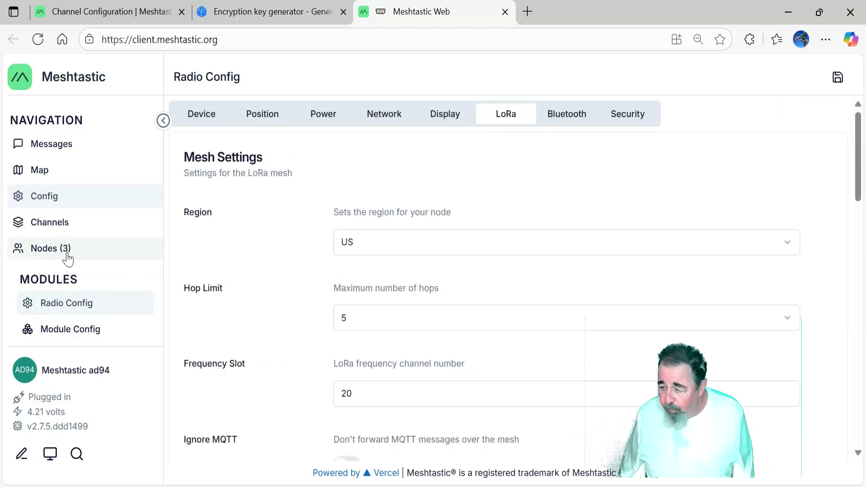
Reveal the Primary channel's default pre-shared key and note its '==' padding
left_click(46, 230)
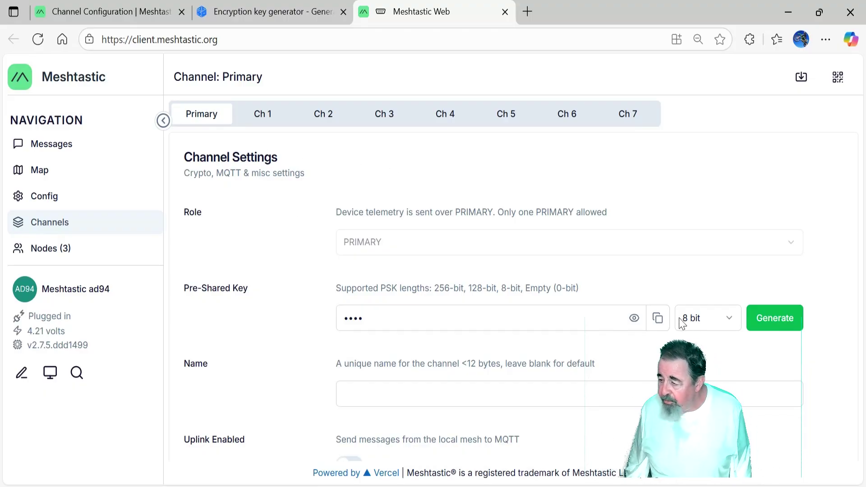
left_click(632, 321)
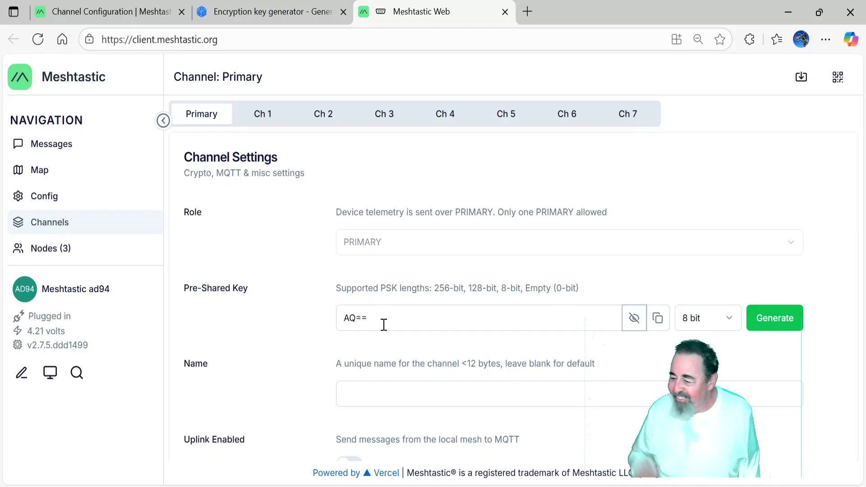
mouse_move(373, 324)
left_mouse_down()
mouse_move(358, 327)
mouse_move(374, 324)
left_mouse_up()
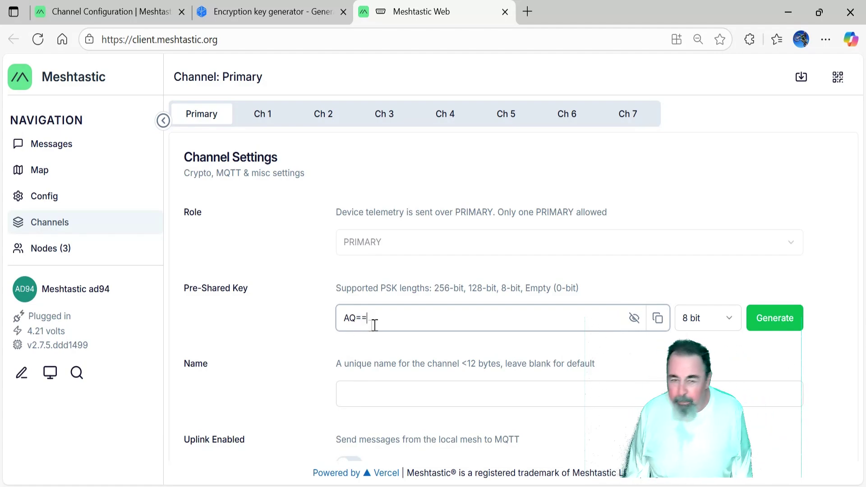
key("alt+Tab")
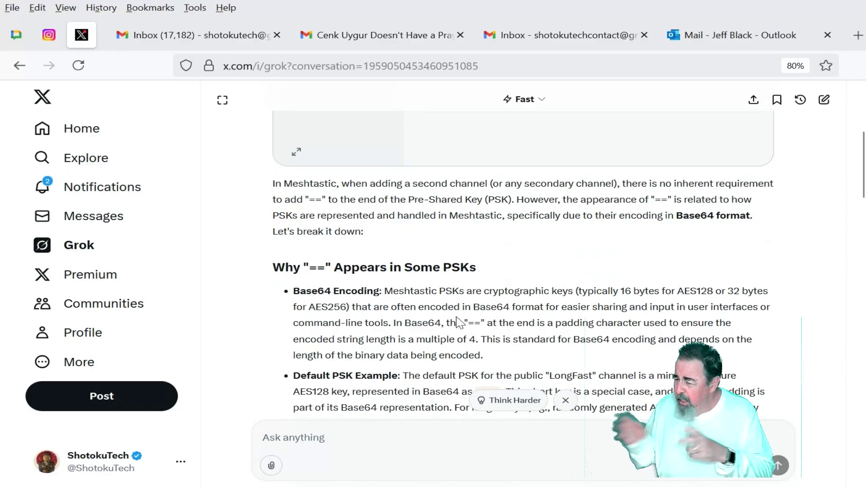
left_click_drag(407, 324, 472, 336)
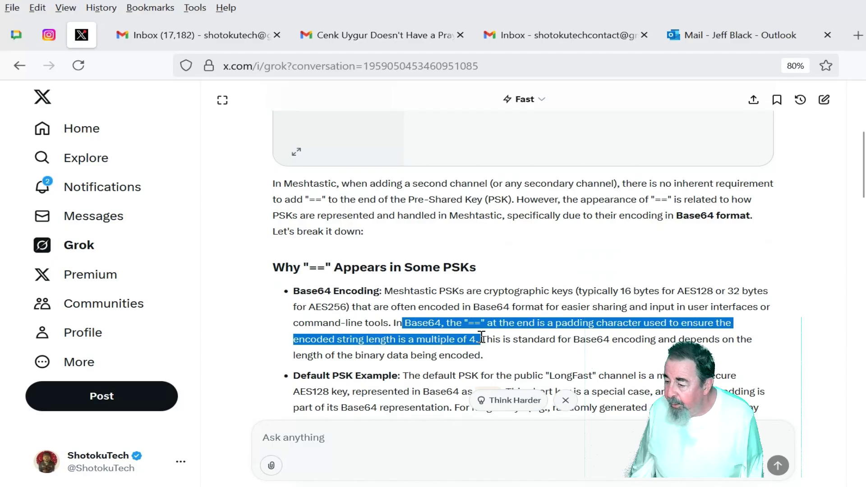
left_click_drag(472, 334, 405, 325)
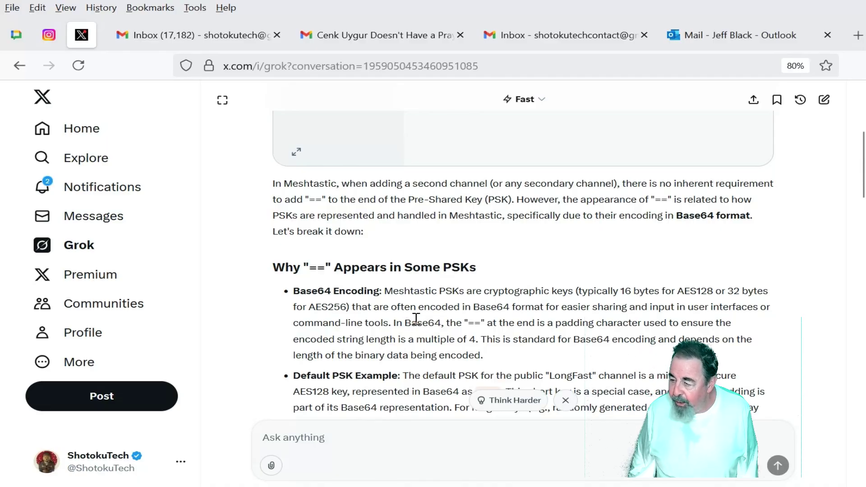
Set channel 1's role to SECONDARY and its pre-shared key size to 256 bit
key("alt+Tab")
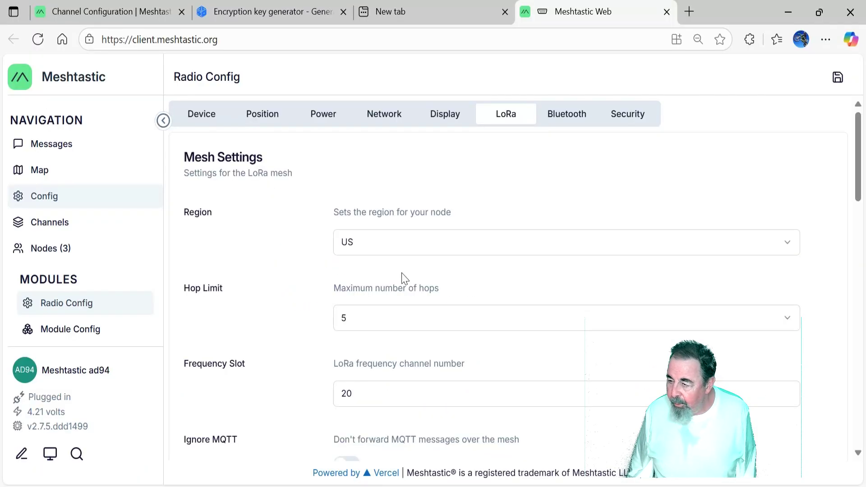
scroll(402, 277, "down", 5)
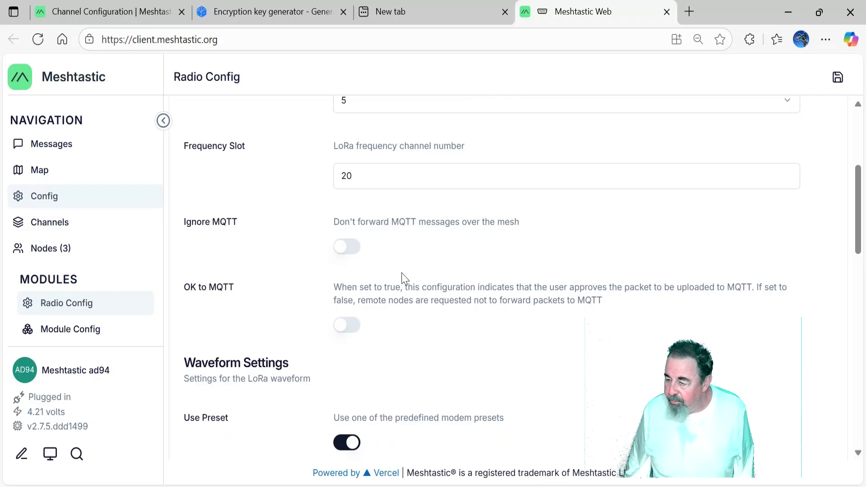
left_click(50, 223)
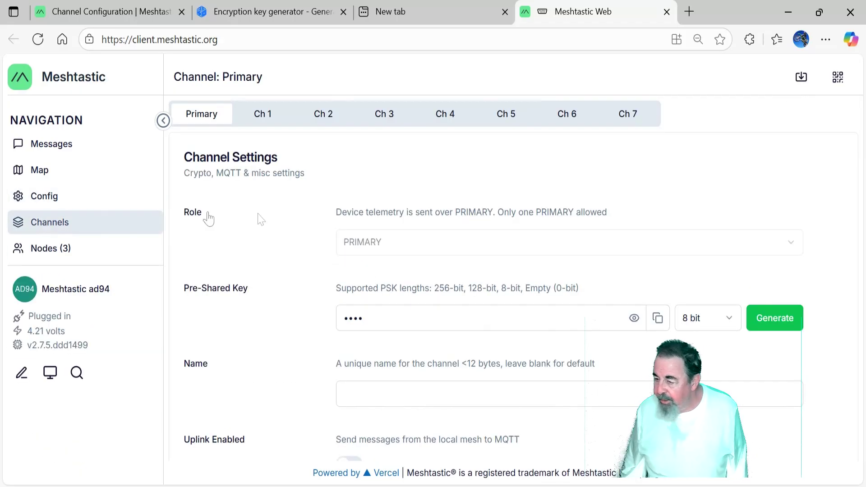
left_click(261, 114)
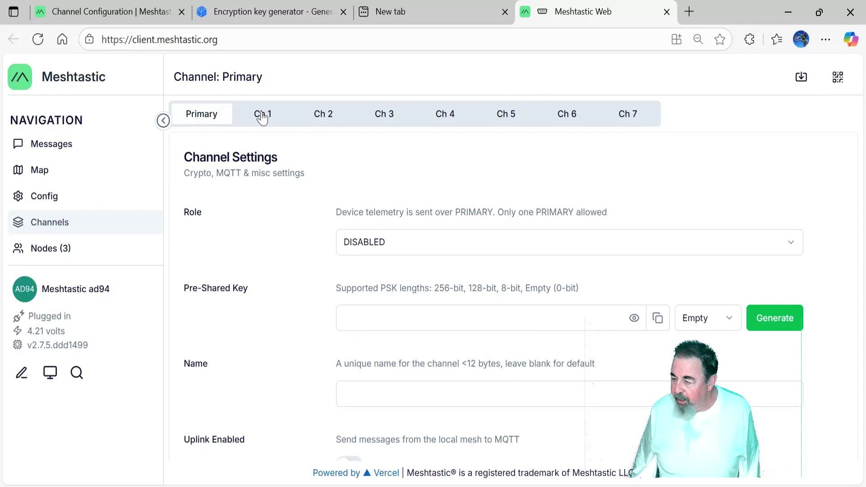
left_click(439, 244)
left_click(422, 261)
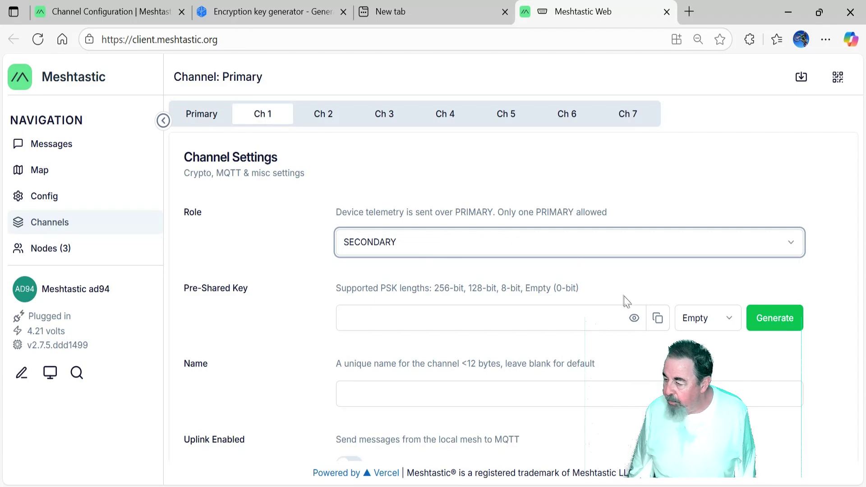
left_click(708, 322)
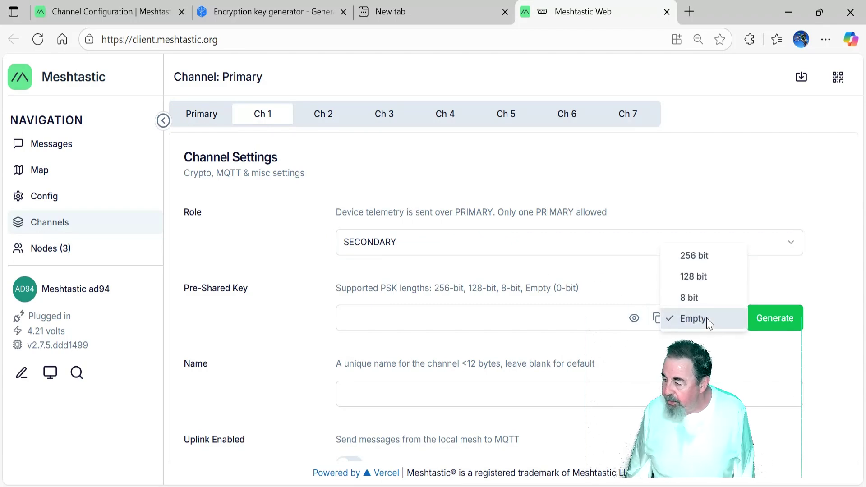
left_click(710, 255)
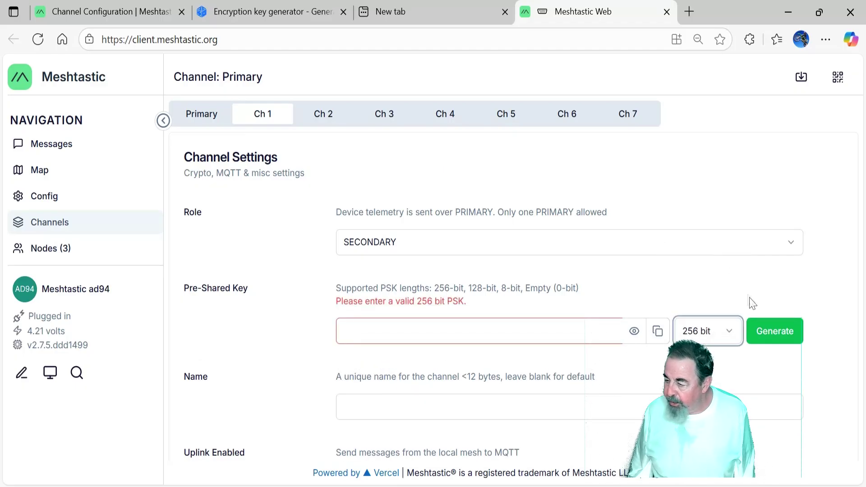
Regenerate channel 1's 256-bit pre-shared key and show it in plain text
left_click(773, 329)
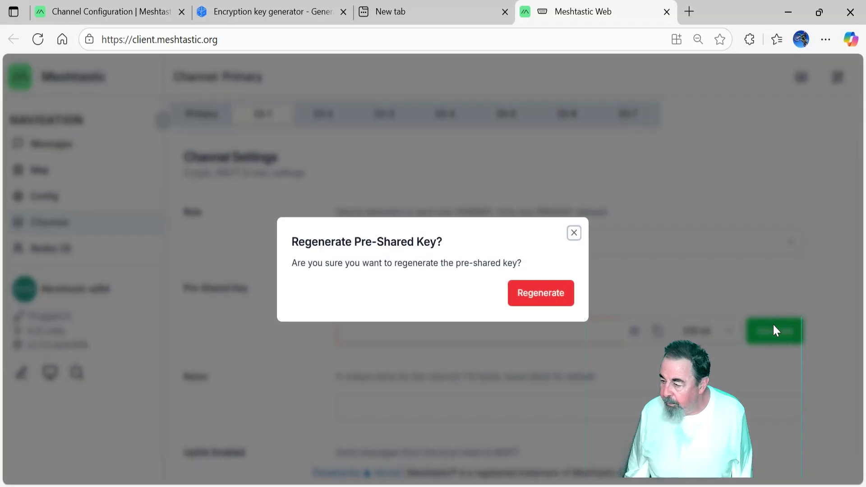
left_click(528, 296)
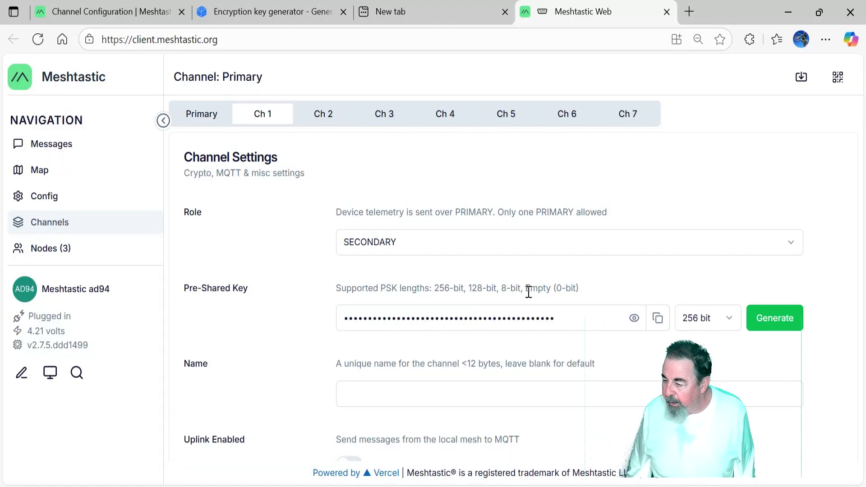
left_click(634, 317)
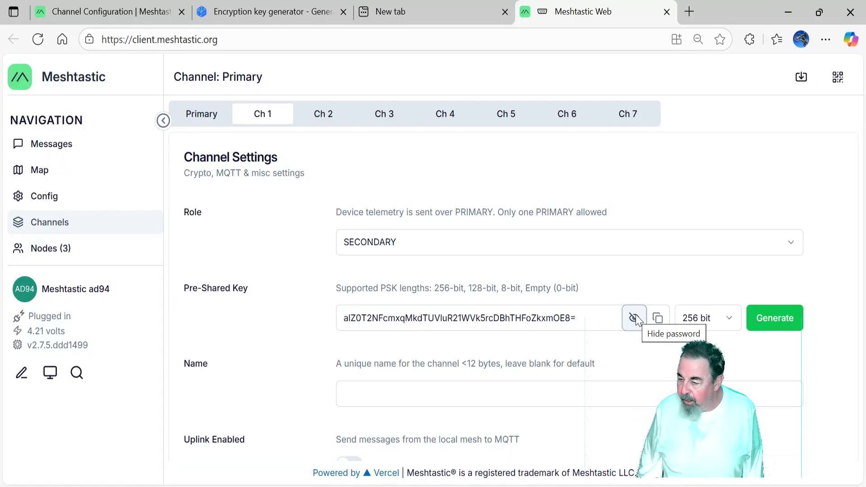
Name channel 1 SHOTOKUTECH
left_click(450, 393)
type("SHOTOKU")
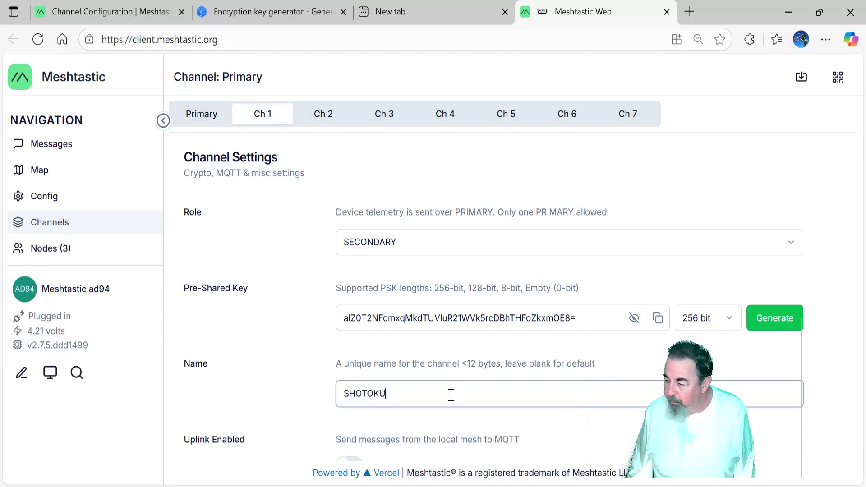
type("TECH")
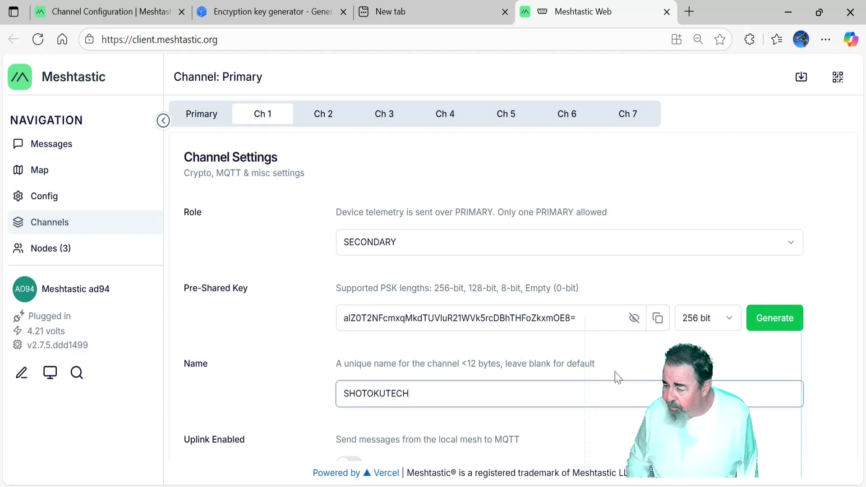
scroll(618, 377, "down", 1)
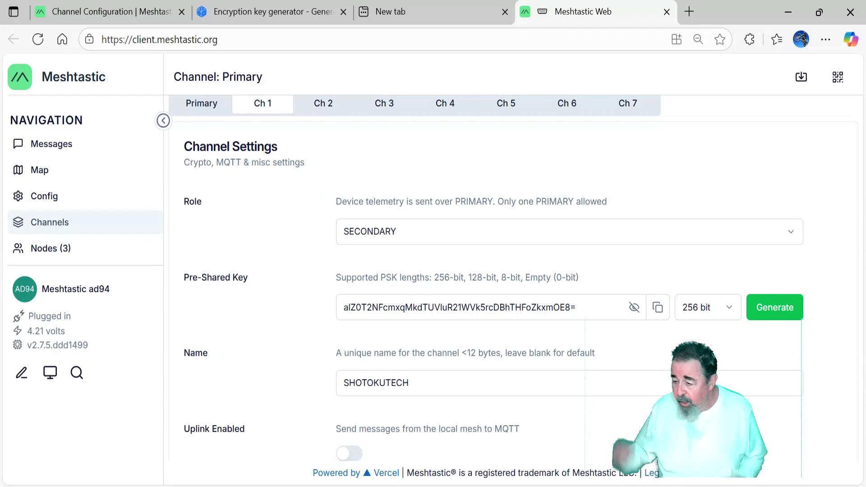
key("Tab")
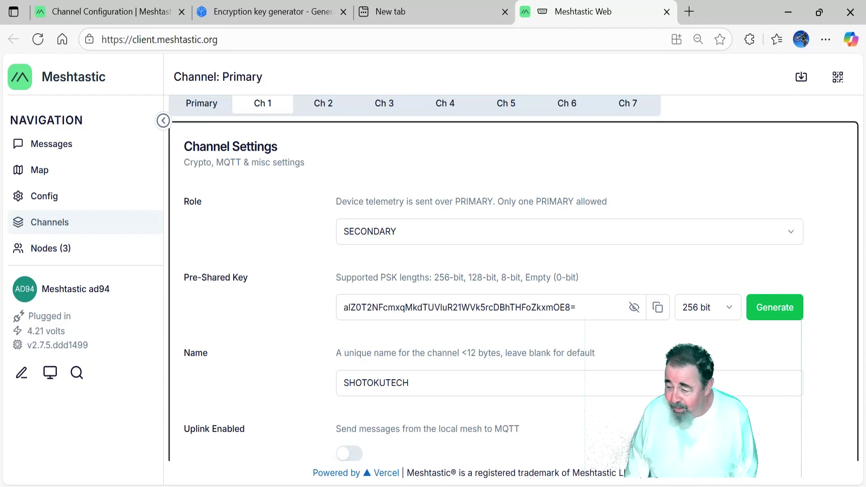
scroll(622, 252, "down", 6, "ctrl")
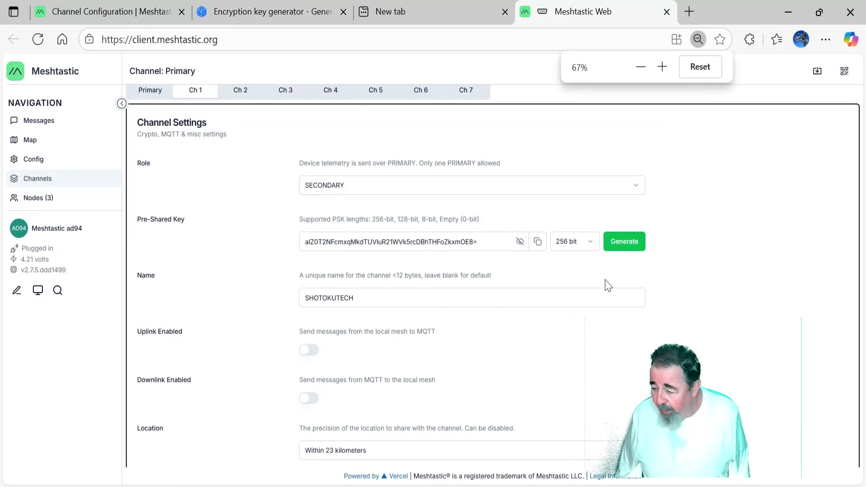
Set SHOTOKUTECH's location precision to within 1.5 kilometers and submit the channel settings
scroll(608, 285, "up", 2, "ctrl")
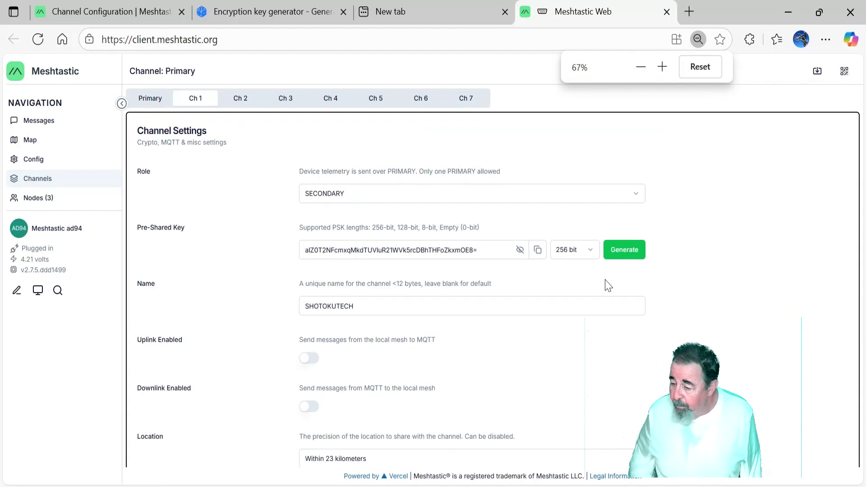
left_click(399, 459)
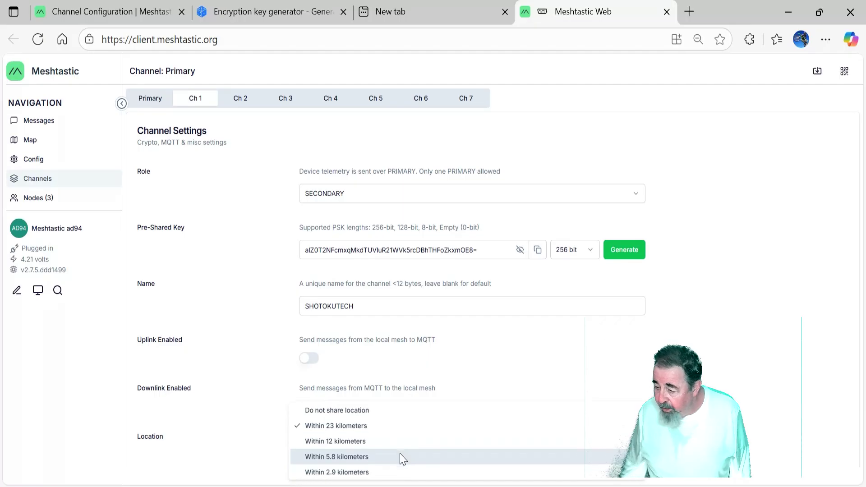
scroll(400, 459, "down", 3)
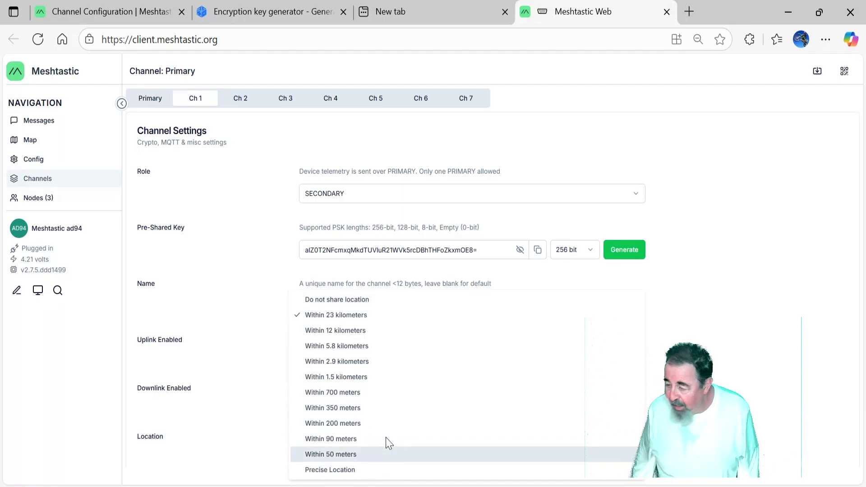
left_click(352, 378)
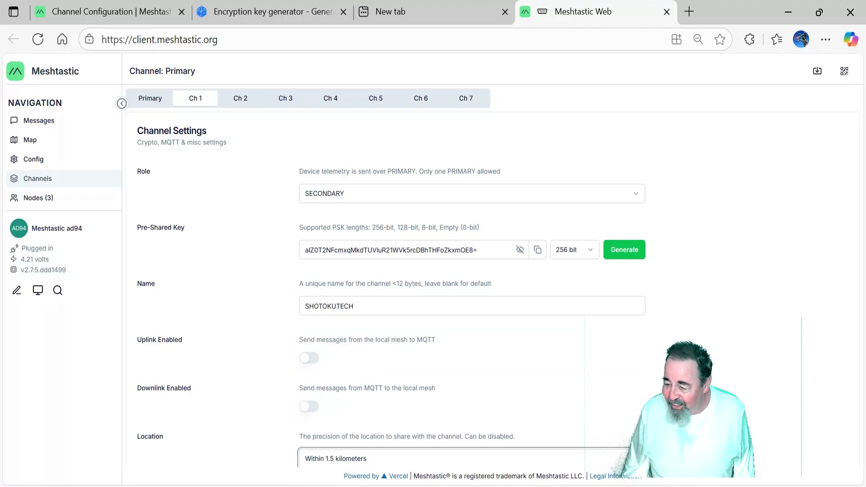
key("ctrl+minus")
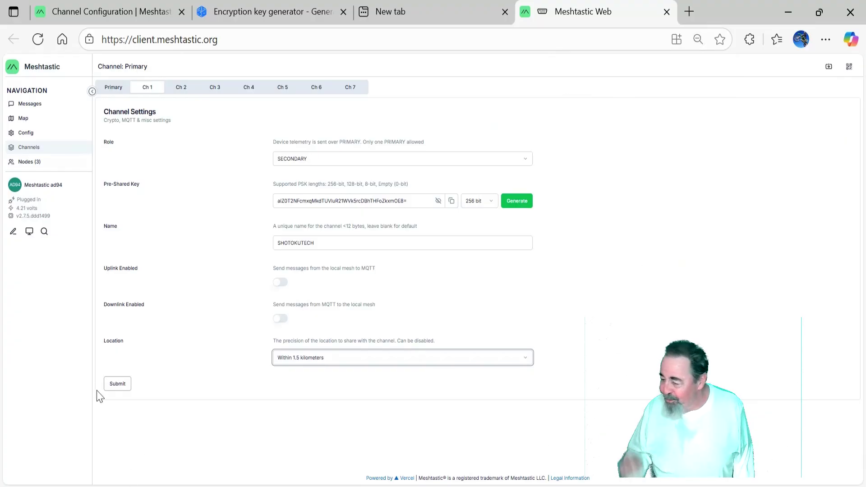
left_click(117, 386)
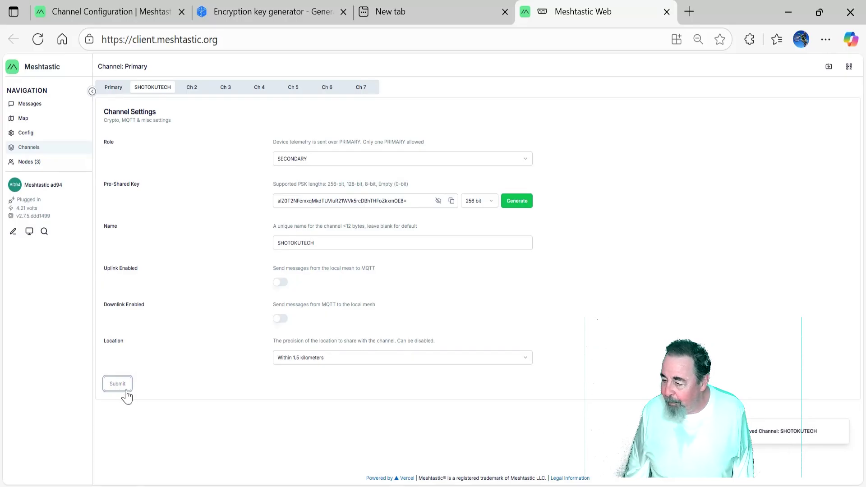
Restore the page zoom to normal size with Ctrl+plus
key("ctrl+plus")
key("ctrl+plus")
key("ctrl+plus")
key("ctrl+plus")
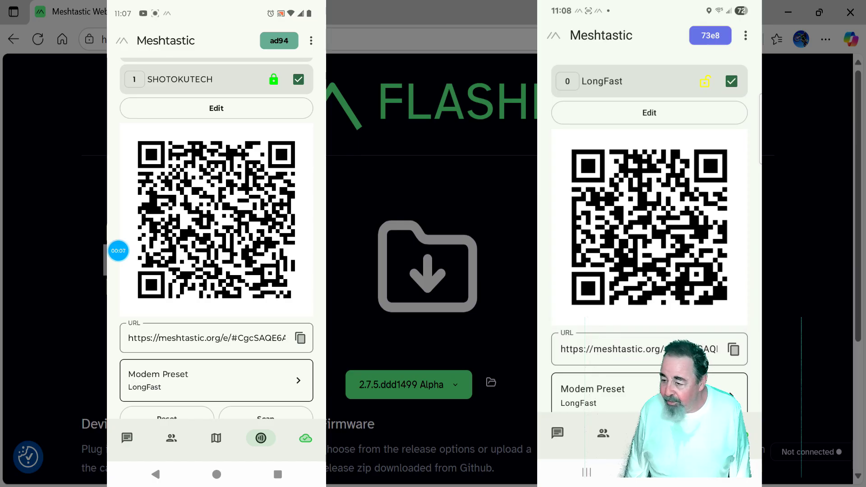
Scroll up to check the second node's channel list
scroll(217, 238, "up", 1)
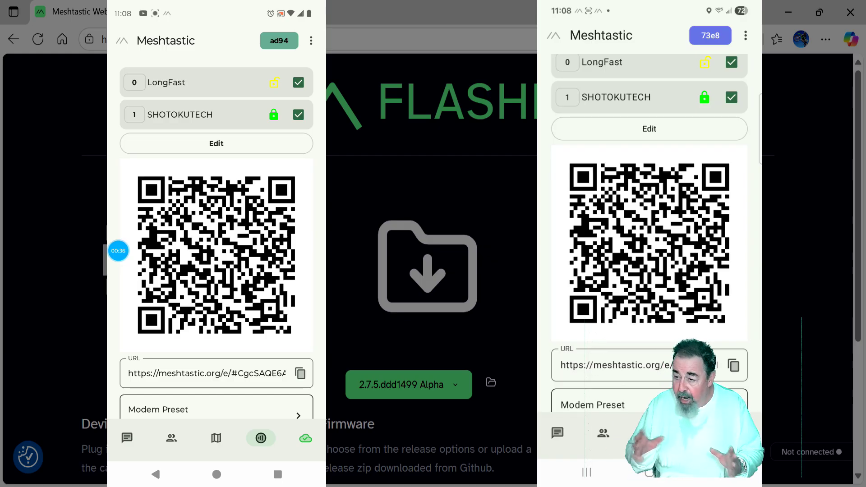
Check the second phone's SHOTOKUTECH and LongFast conversations
left_click(557, 432)
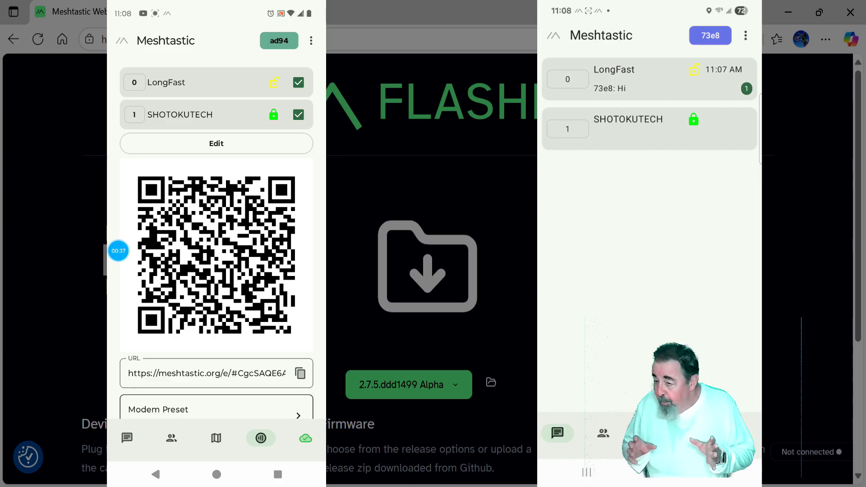
left_click(628, 119)
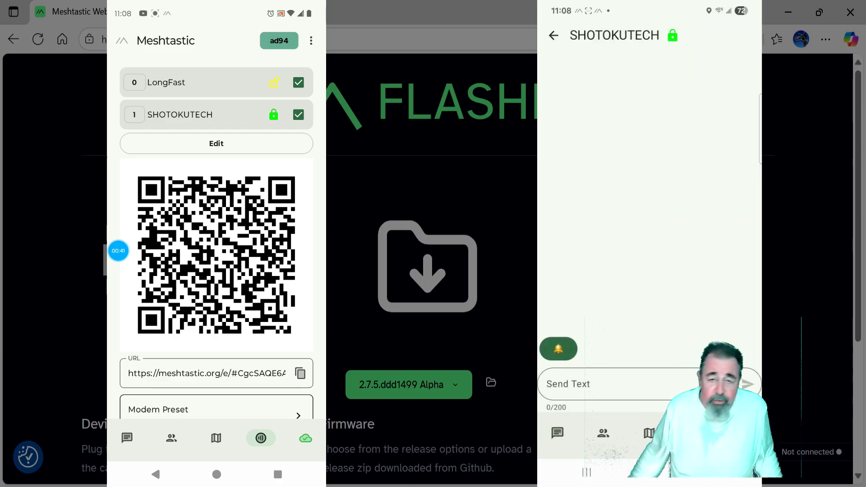
left_click(553, 35)
left_click(627, 79)
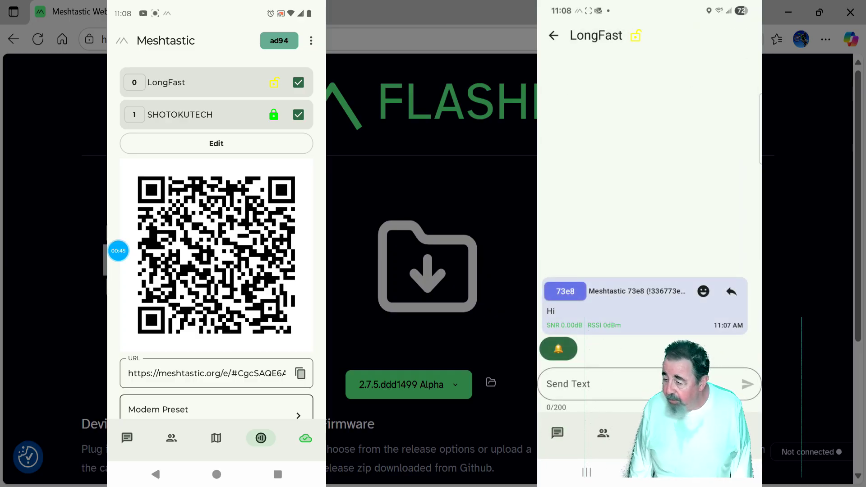
left_click(553, 35)
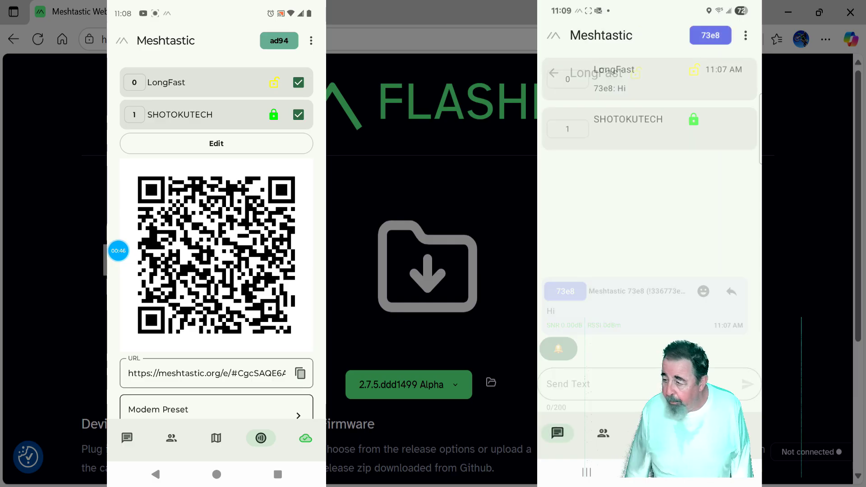
left_click(628, 128)
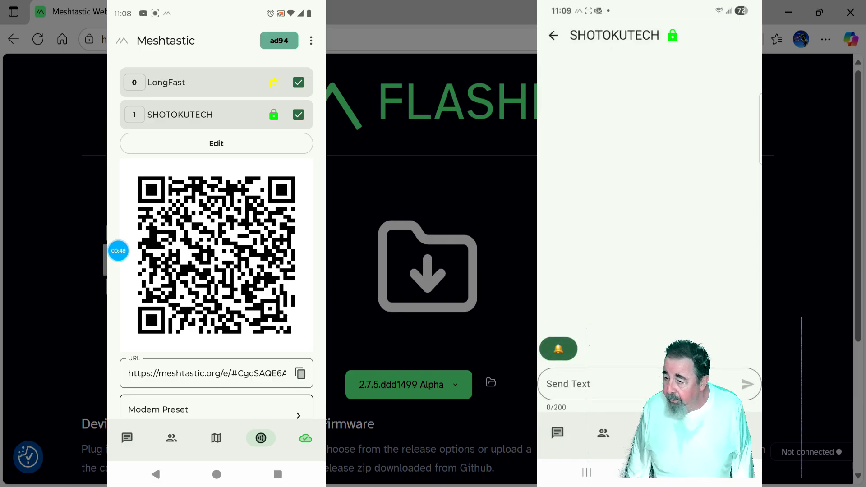
Send the message 'Test' on SHOTOKUTECH from the second phone
left_click(632, 383)
type("T")
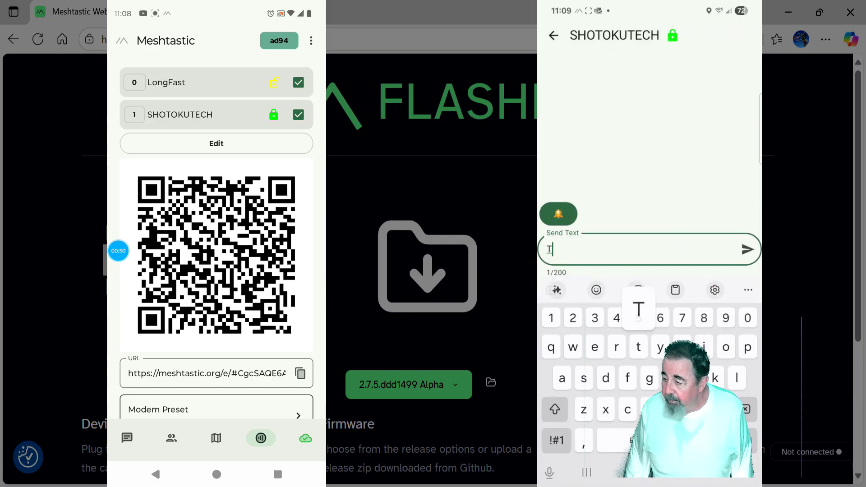
type("est")
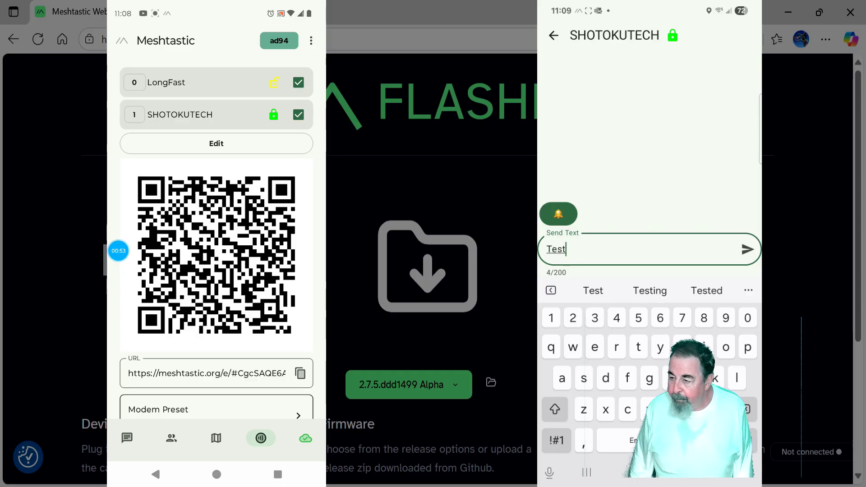
left_click(747, 249)
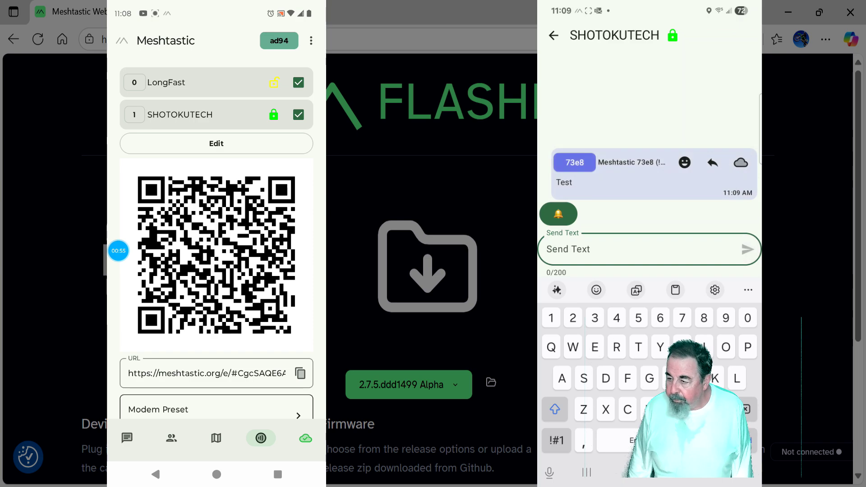
left_click(128, 438)
Send 'Gotcha 73e8' in the first phone's SHOTOKUTECH chat
left_click(216, 80)
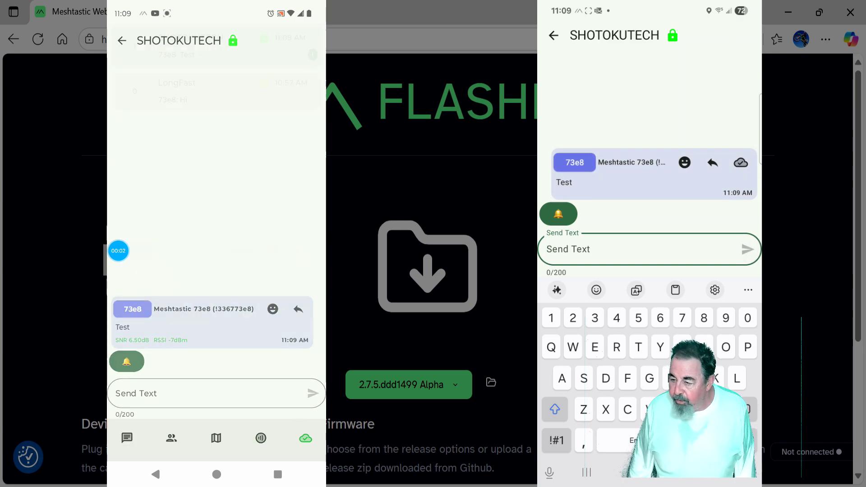
left_click(208, 393)
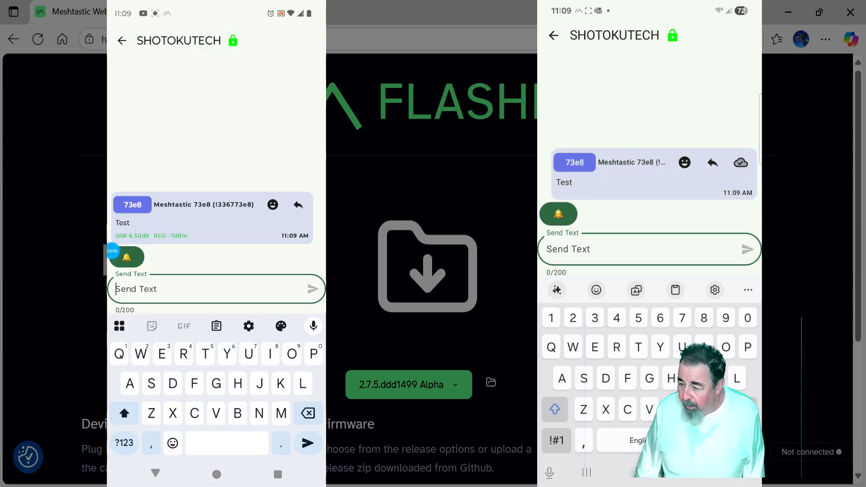
type("G")
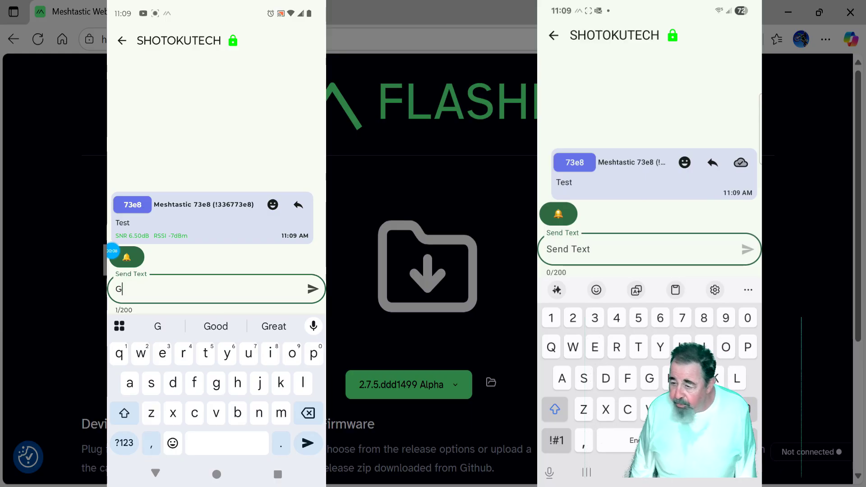
type("otcha ")
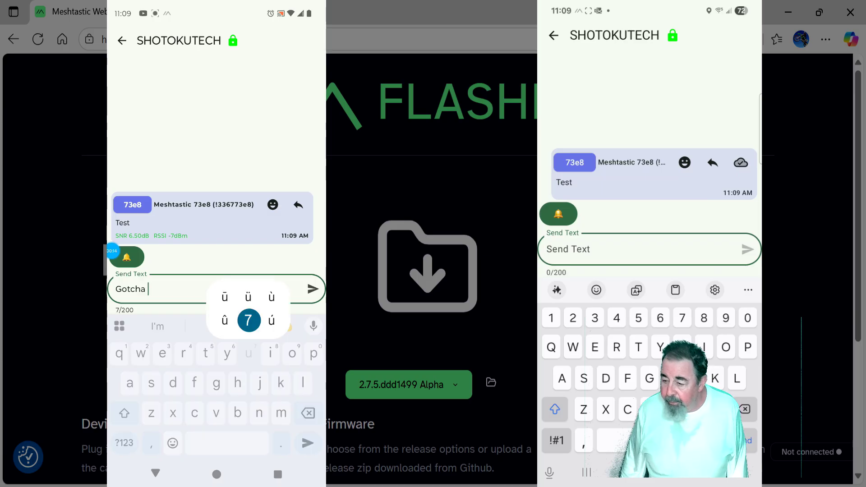
type("7")
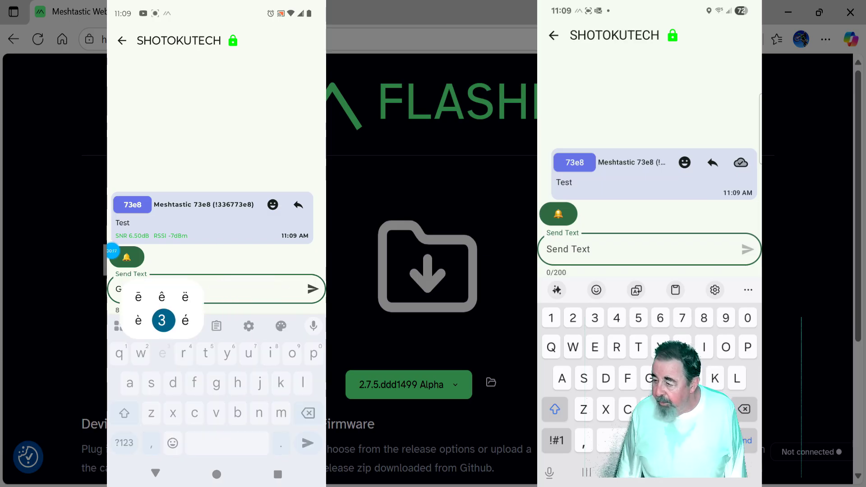
type("3")
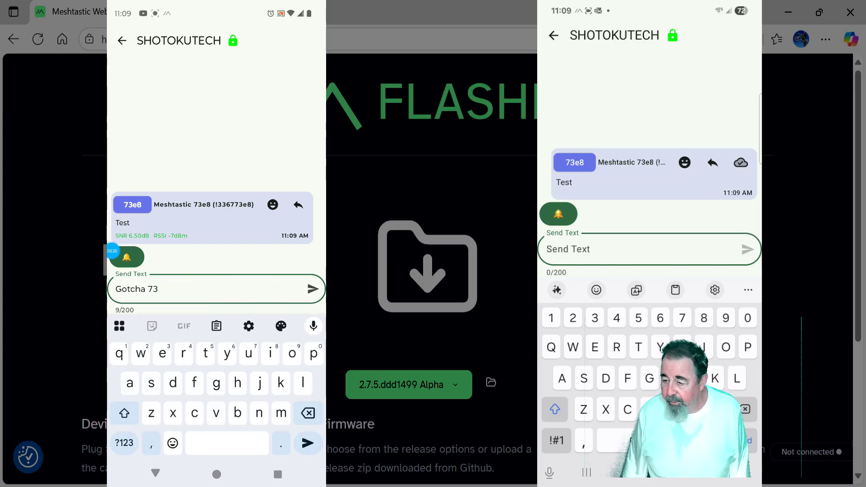
type("e")
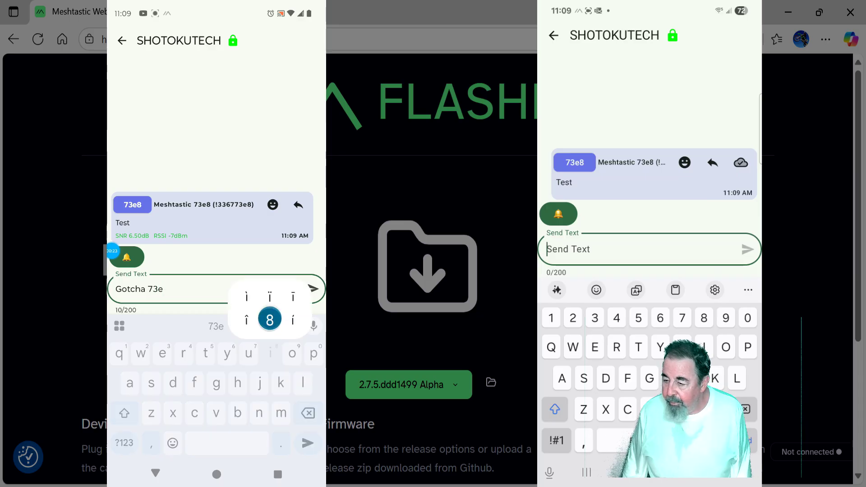
type("8")
key("Return")
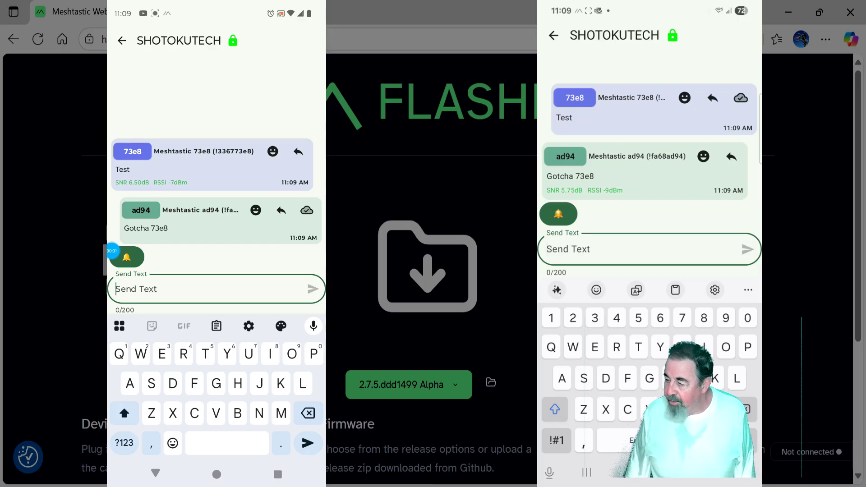
Send 'We have our own private channel now just the two of us.'
type("We")
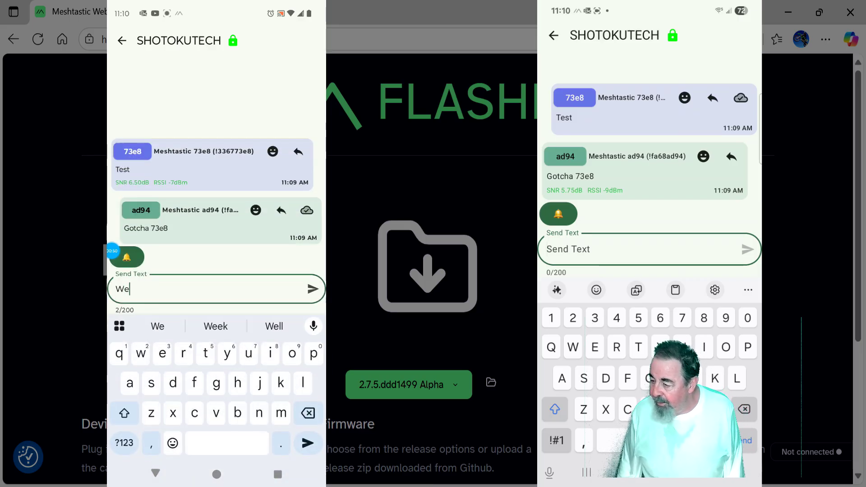
type(" have o")
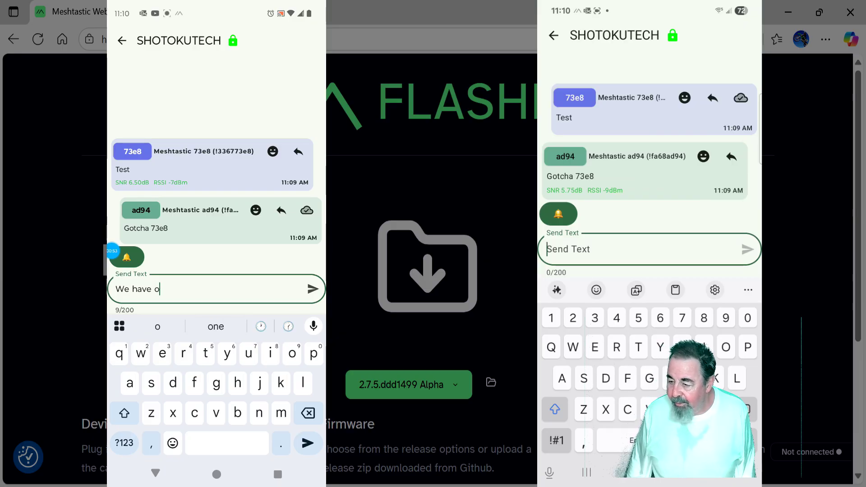
type("ur own pri")
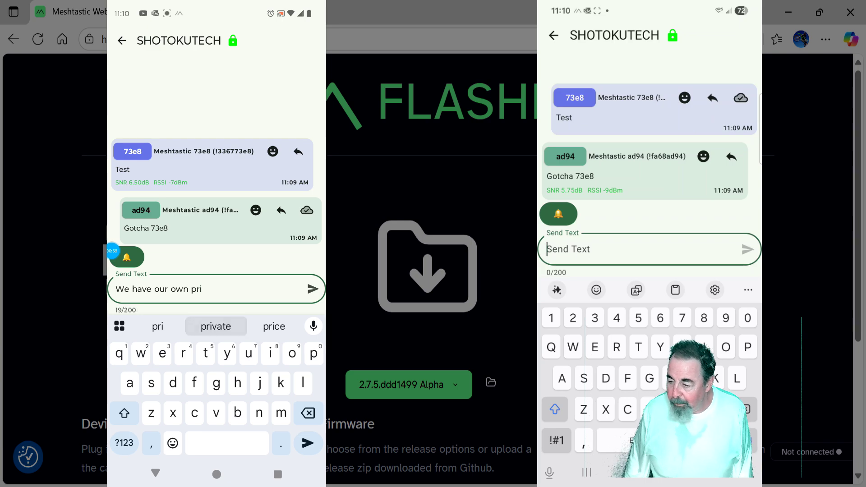
type("vate ch")
key("shift")
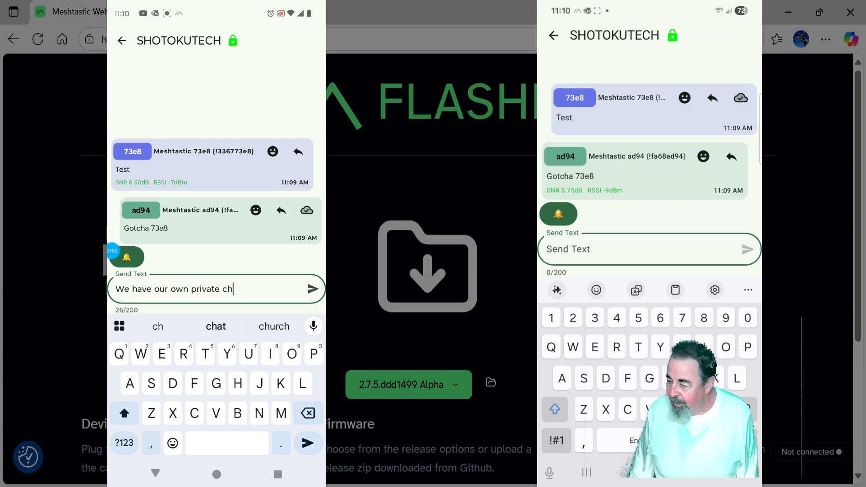
type("annel ")
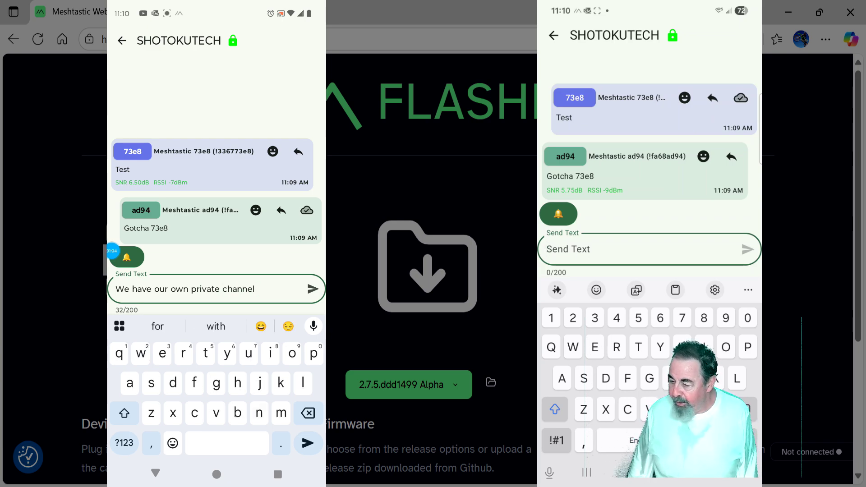
type("now j")
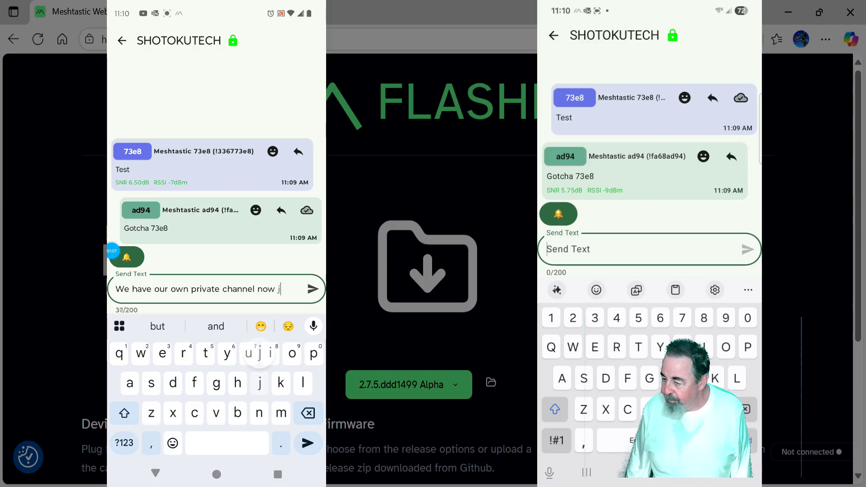
type("ust the ")
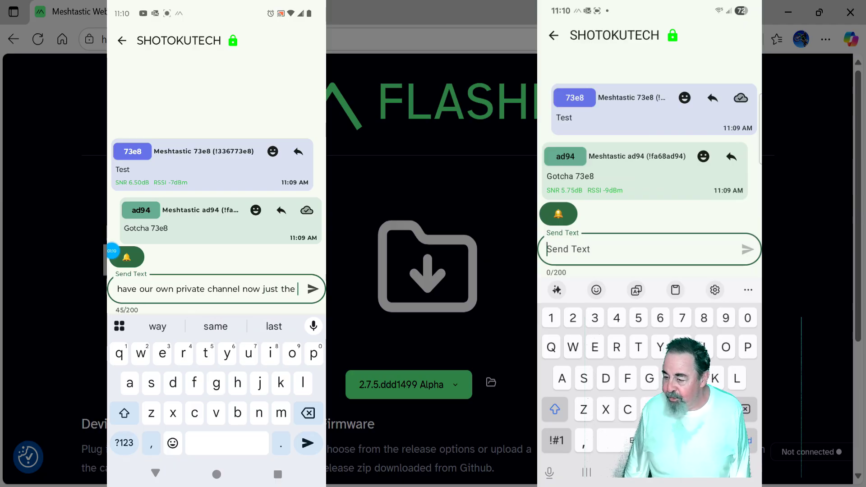
type("two of ")
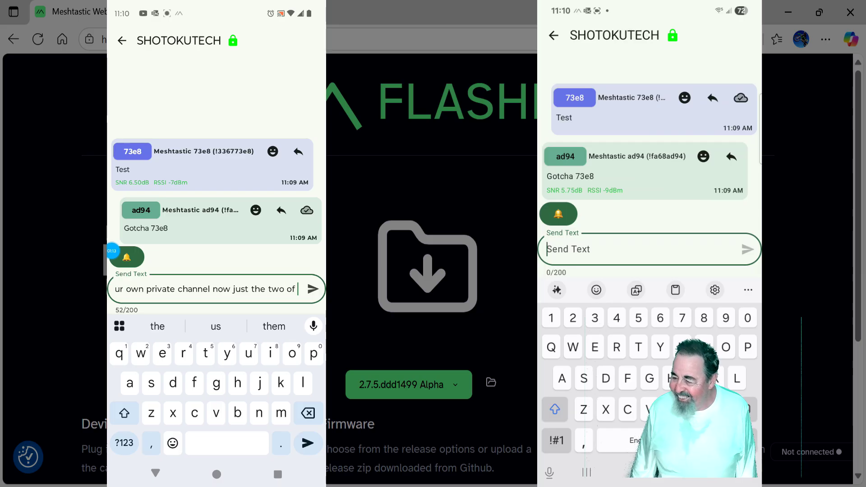
type("us .")
key("Return")
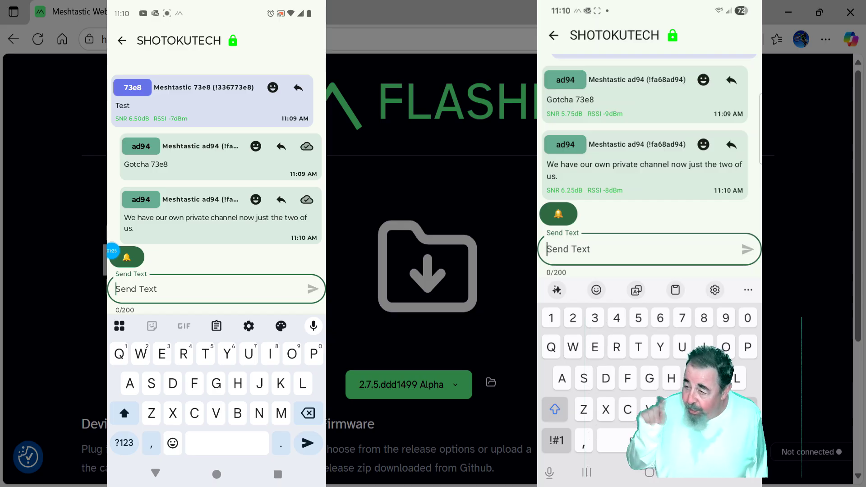
Send 'Love it!' from the second phone into the SHOTOKUTECH chat, then dismiss the keyboard
type("Lo")
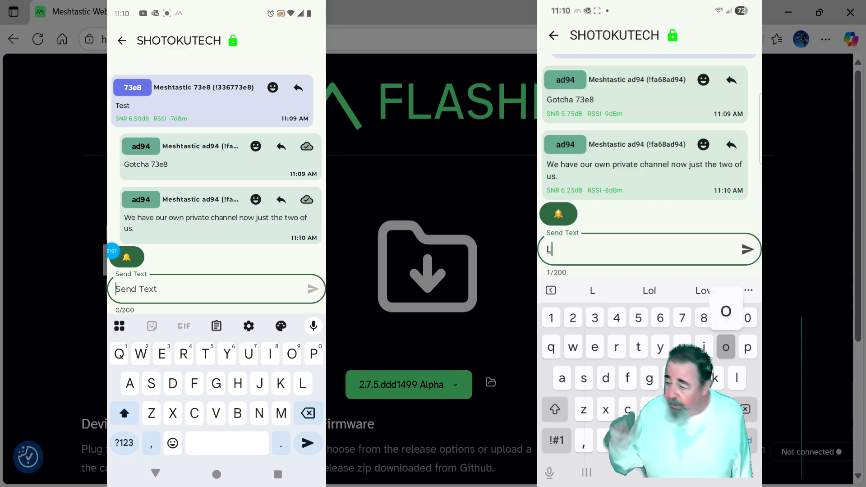
type("ve it")
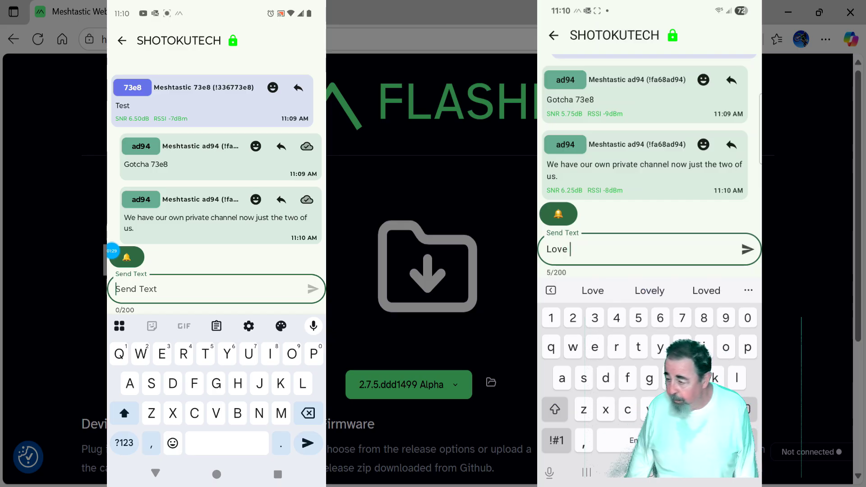
left_click(556, 440)
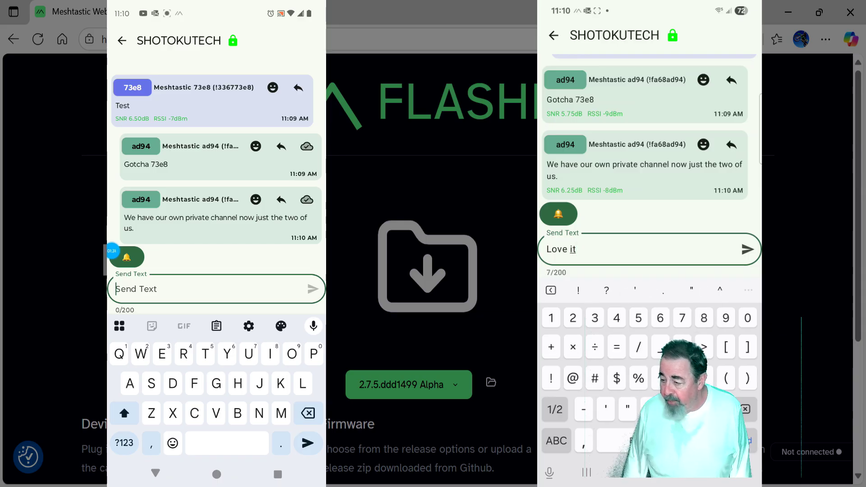
type("!")
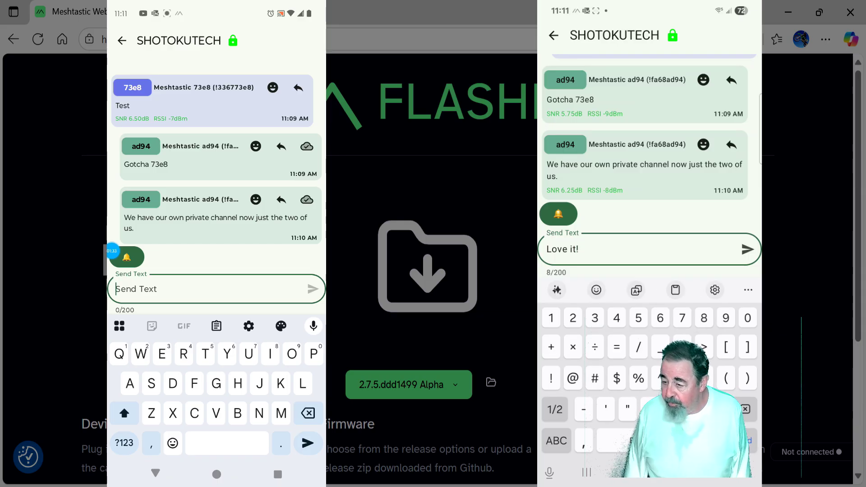
left_click(747, 249)
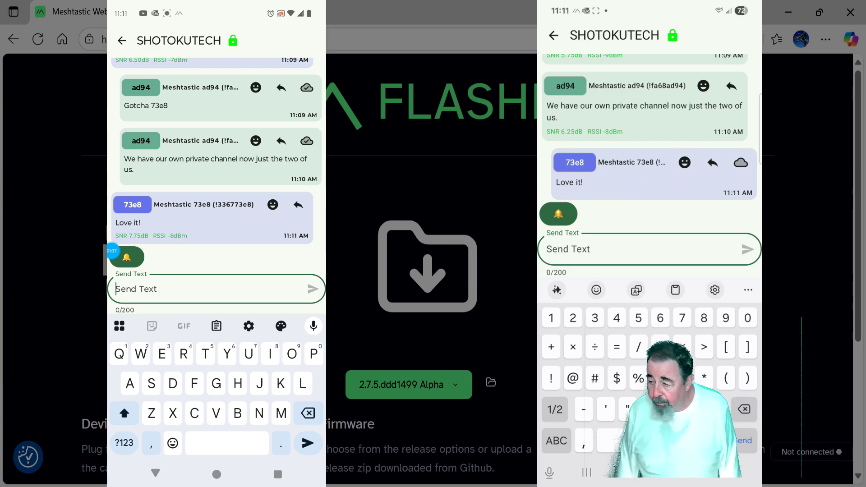
key("Escape")
Leave the chat for the Connections screen and open Radio configuration from its options menu
left_click(305, 438)
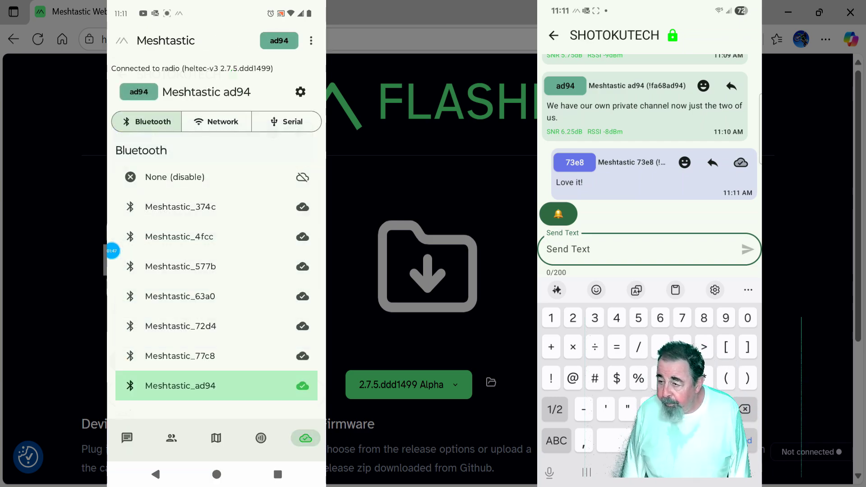
left_click(311, 41)
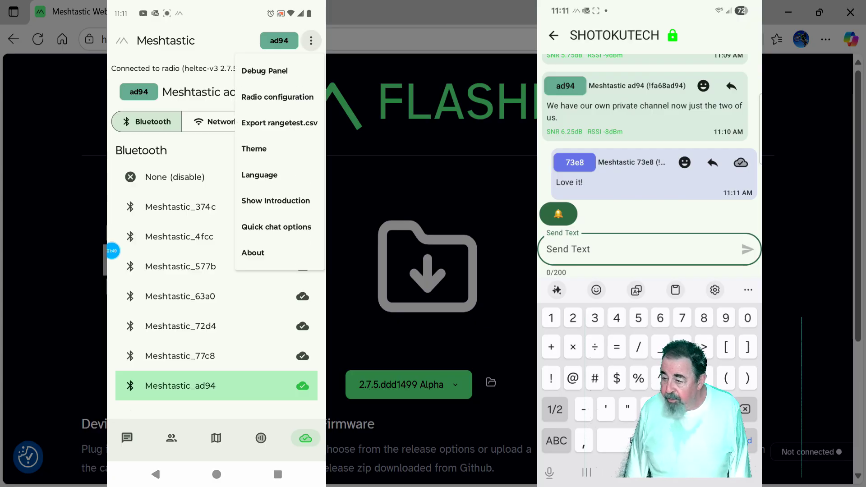
left_click(278, 96)
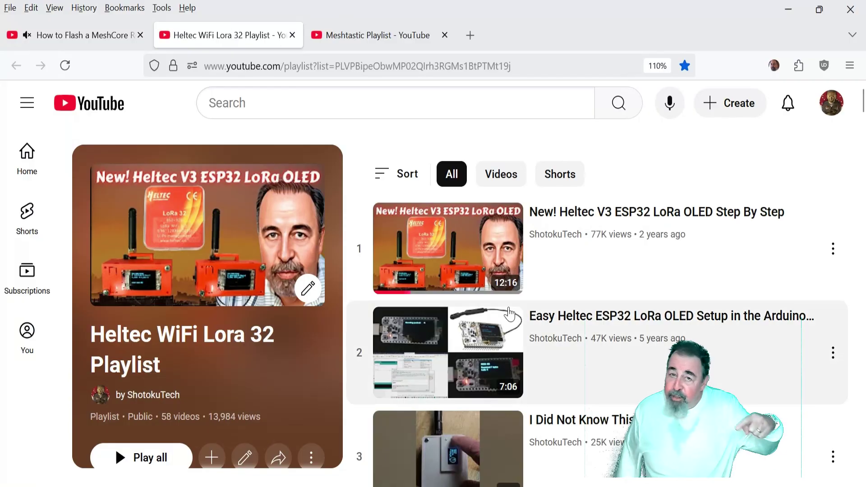
Switch to the Meshtastic Playlist browser tab and scroll through its 80 videos
scroll(574, 336, "down", 3)
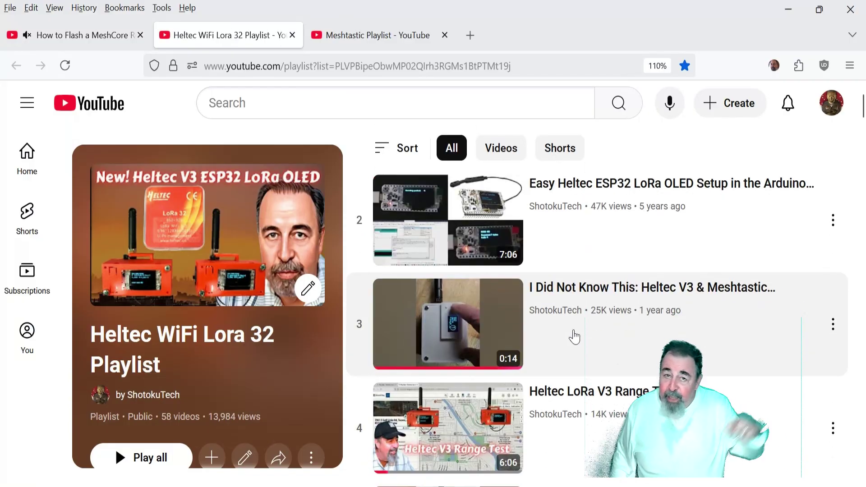
scroll(574, 336, "down", 2)
scroll(573, 339, "up", 4)
left_click(403, 45)
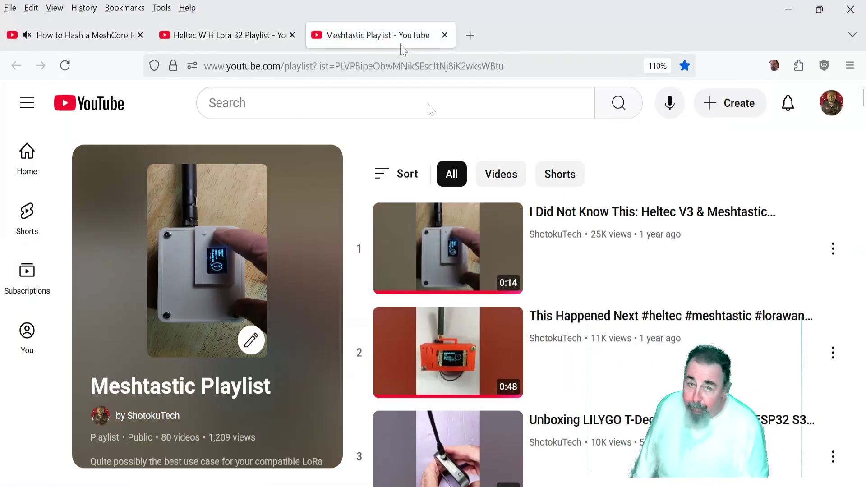
scroll(658, 289, "down", 20)
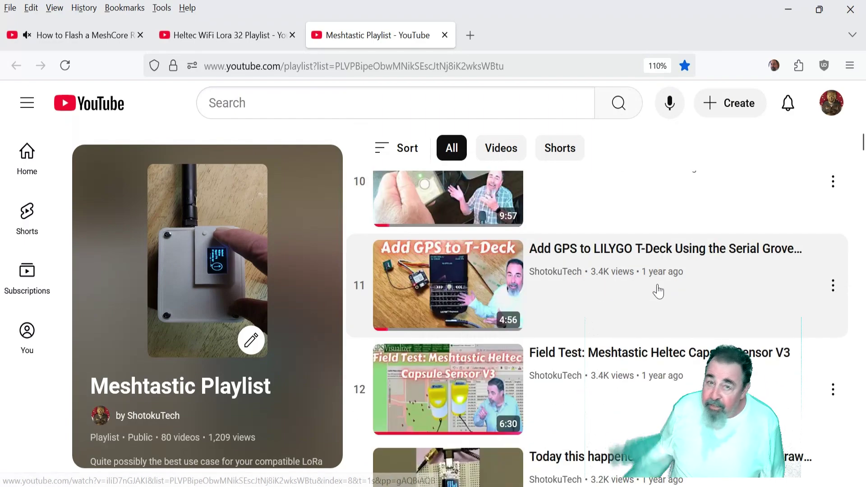
scroll(659, 291, "up", 20)
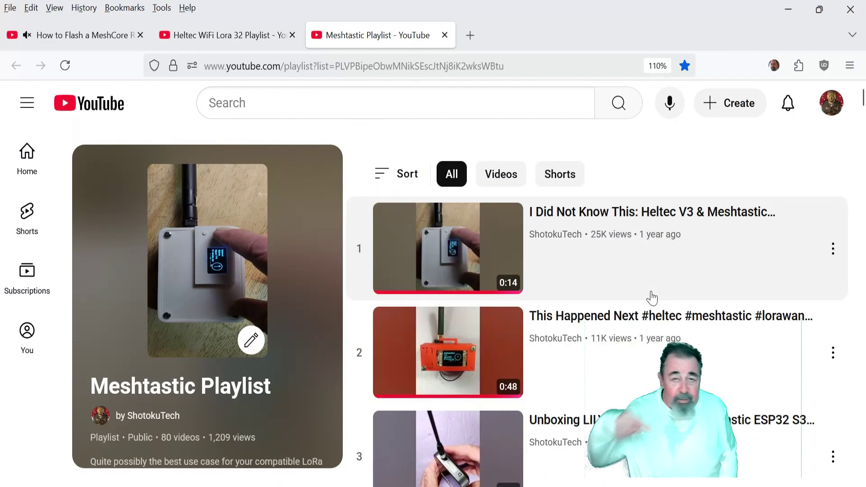